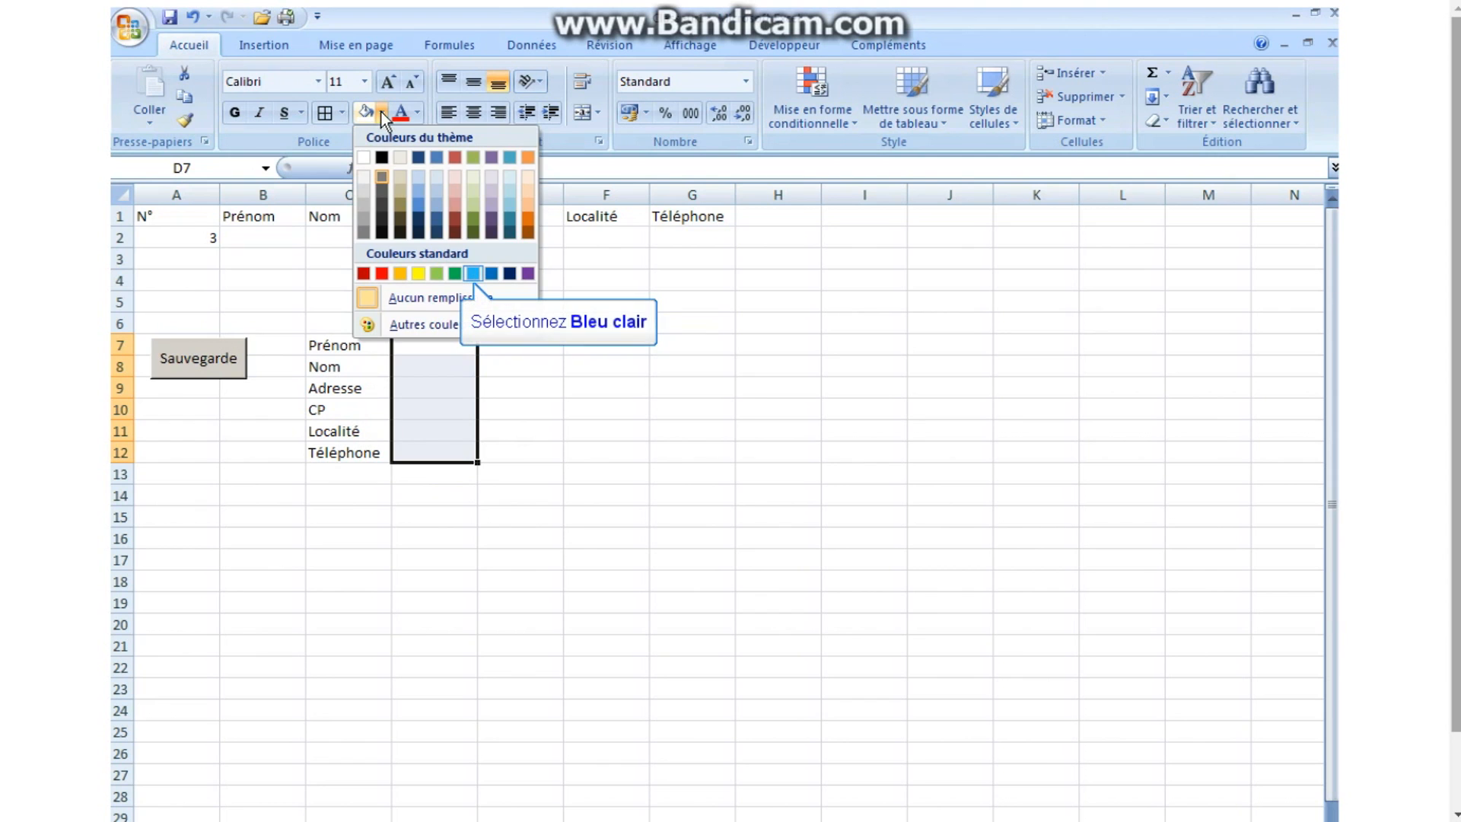
# Fill D7:D12 with the standard light blue (Bleu clair) and apply all borders to C7:D12.
pyautogui.click(473, 274)
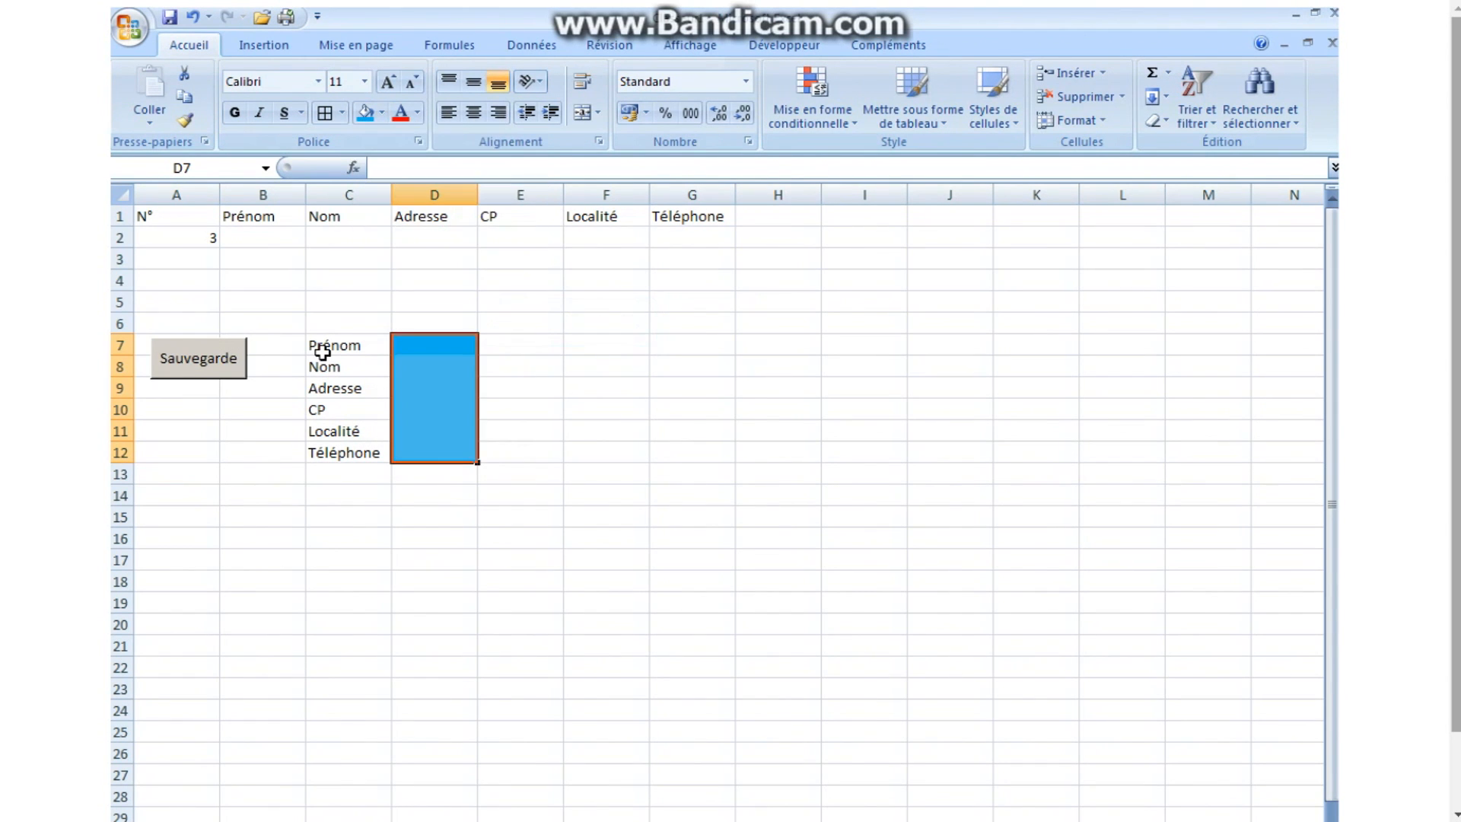
pyautogui.moveTo(322, 351); pyautogui.dragTo(437, 449)
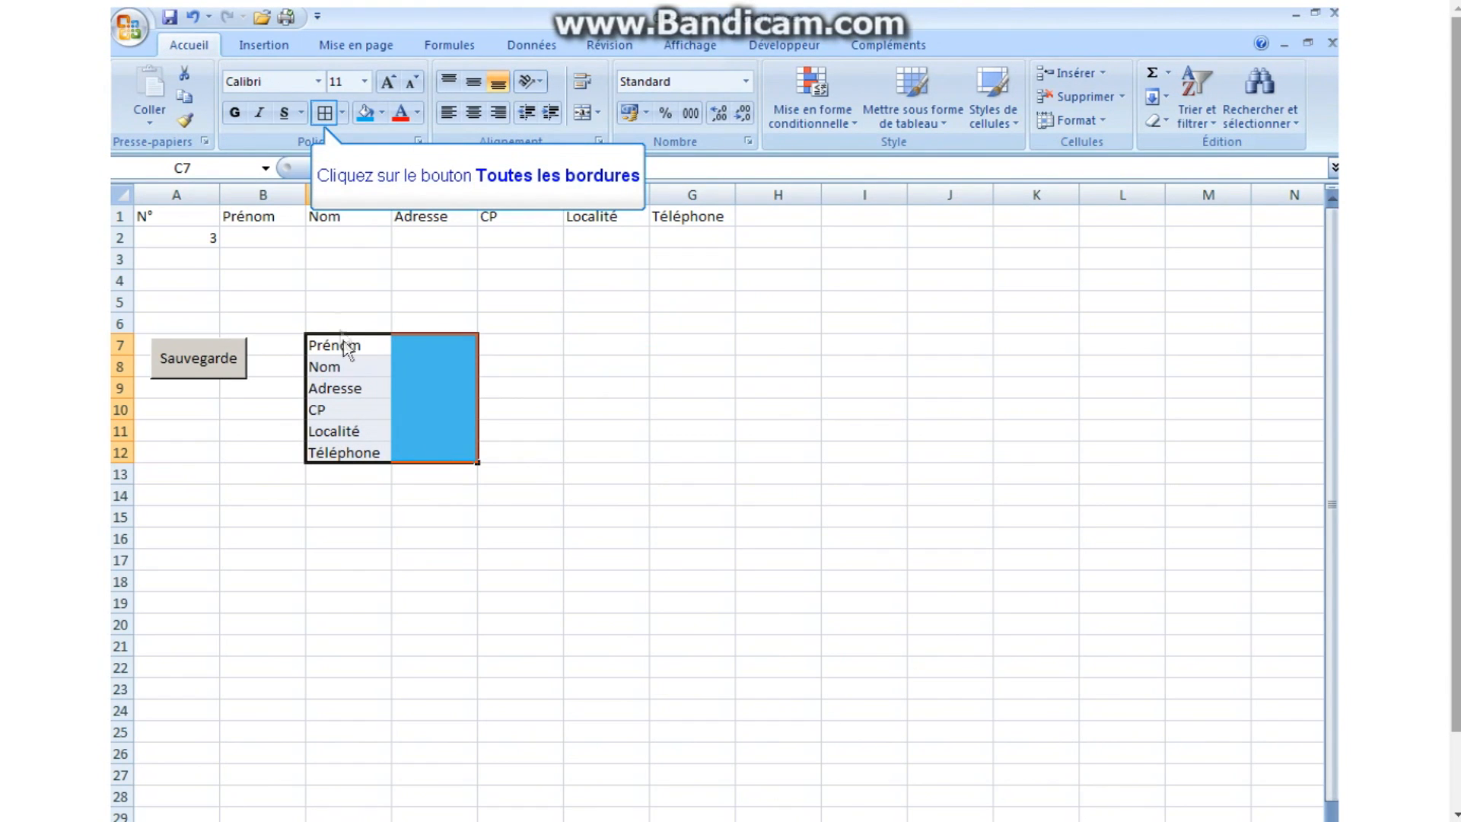
pyautogui.click(324, 113)
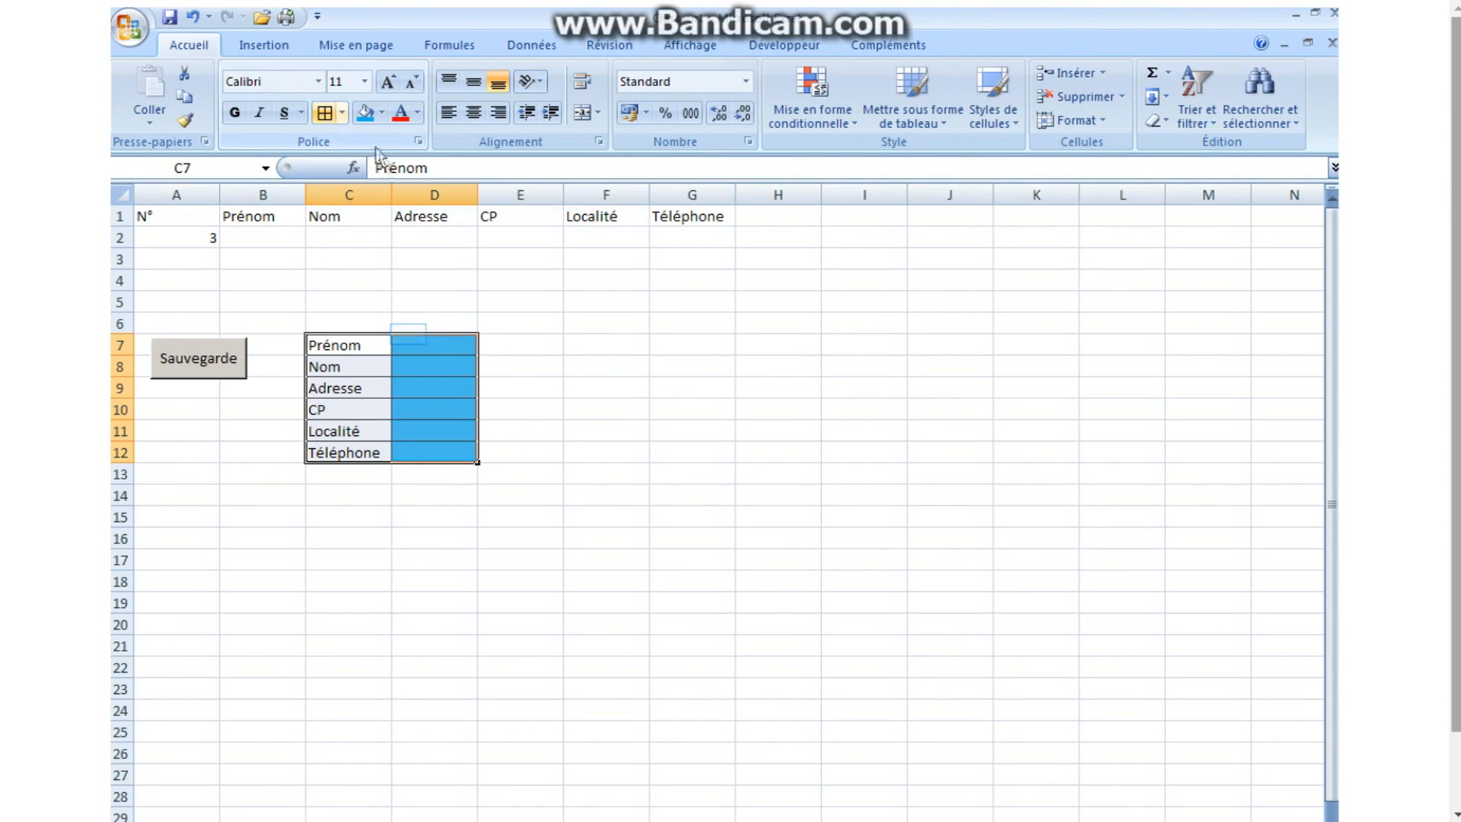
# Copy the form table C7:D12 and paste it on another sheet starting at cell C7.
pyautogui.rightClick(403, 349)
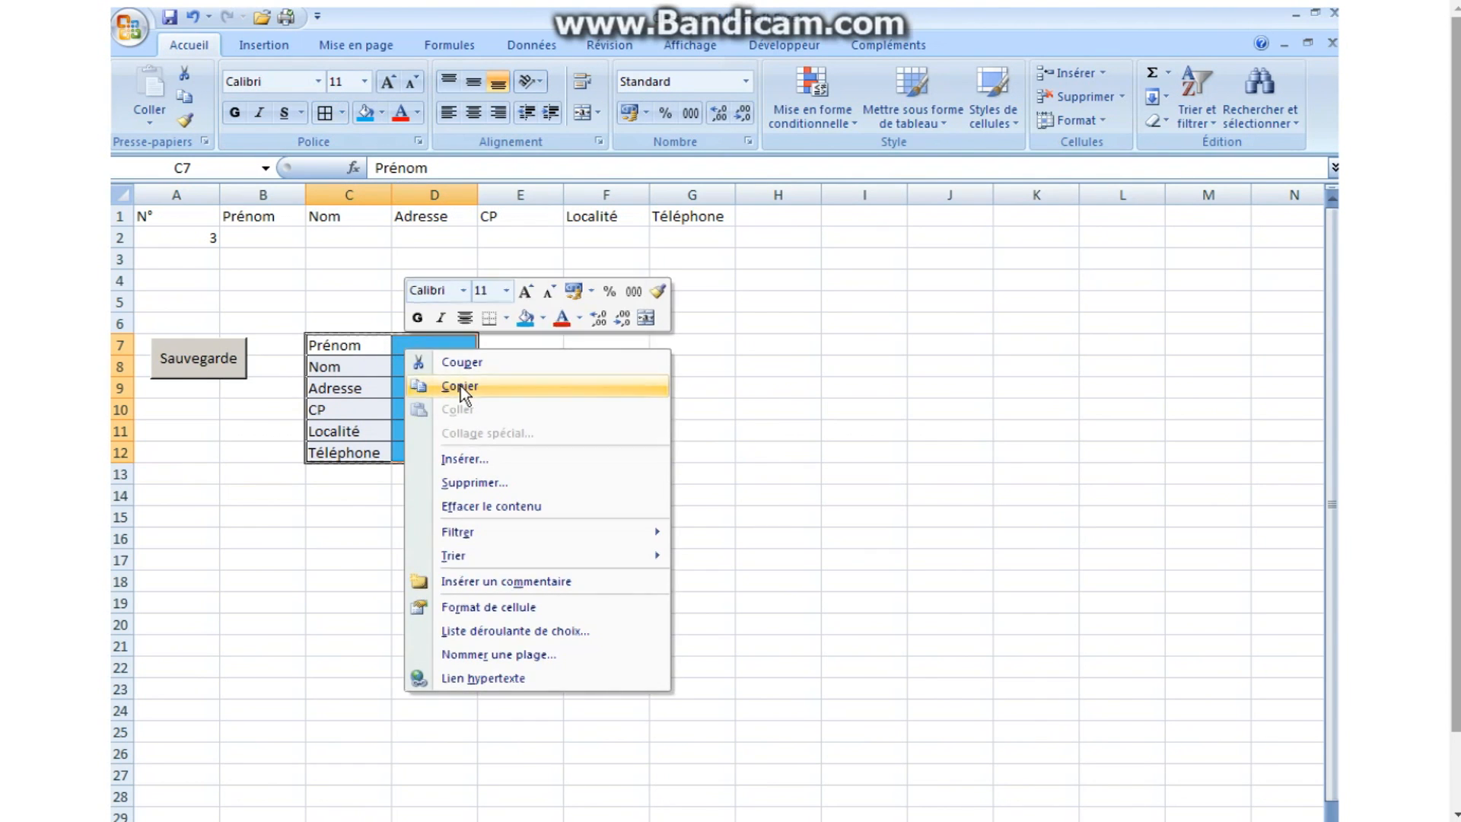
pyautogui.click(459, 386)
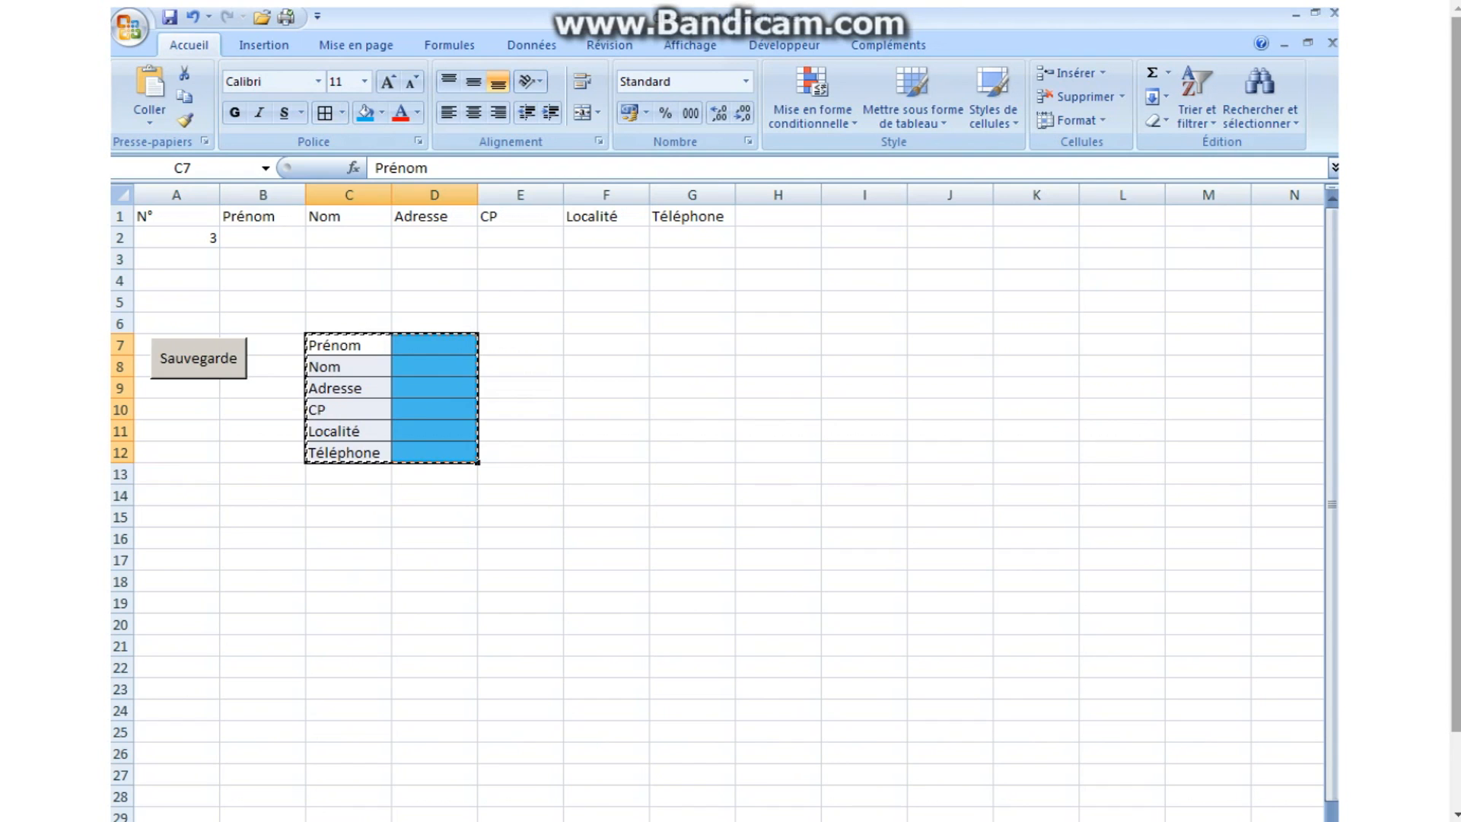
pyautogui.click(321, 821)
pyautogui.rightClick(325, 346)
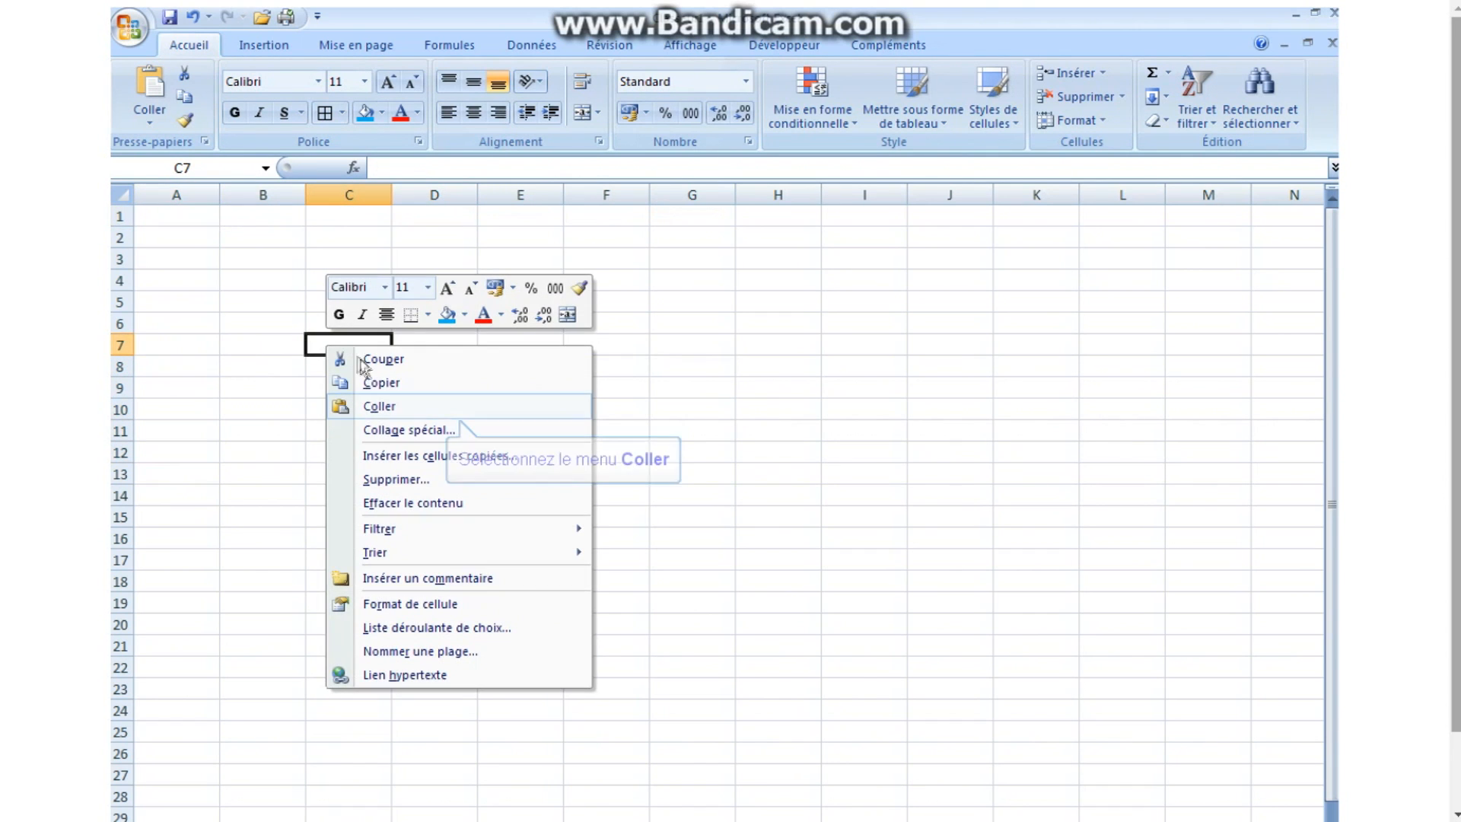
pyautogui.click(373, 403)
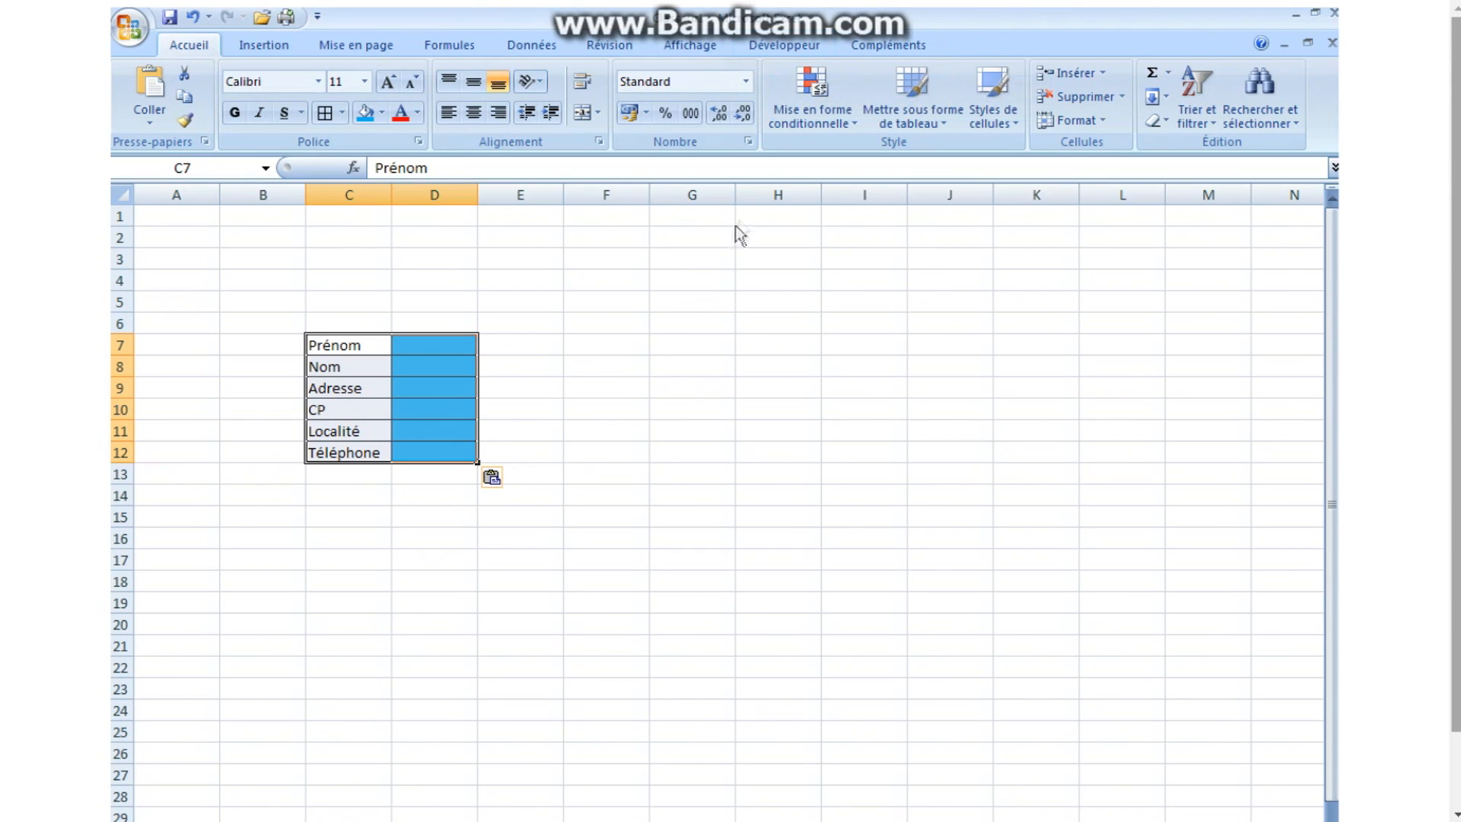
# Insert a combo box form control (Zone de liste déroulante) spanning about G8:H8 beside the pasted table.
pyautogui.click(774, 42)
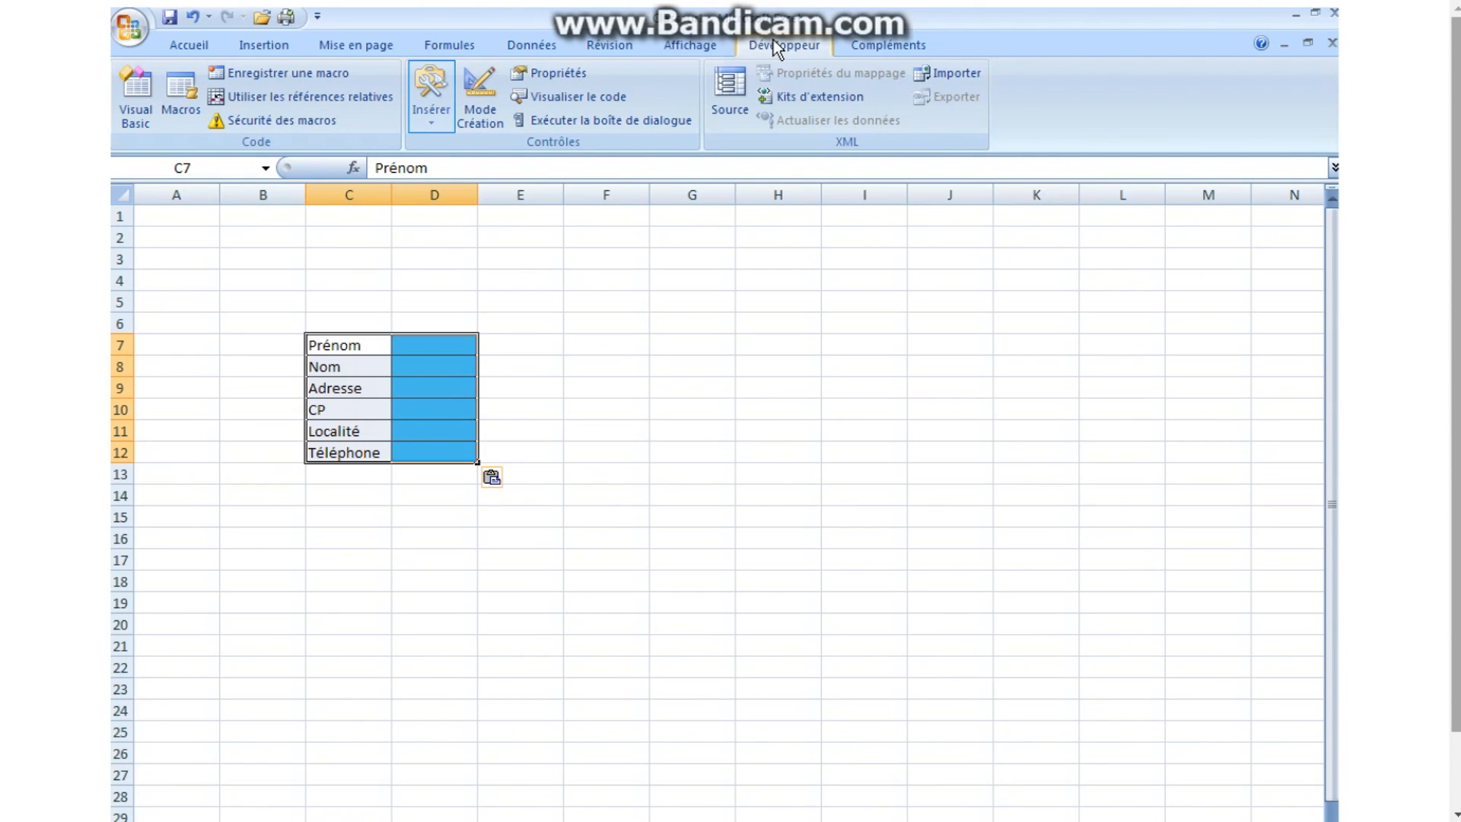
pyautogui.click(432, 122)
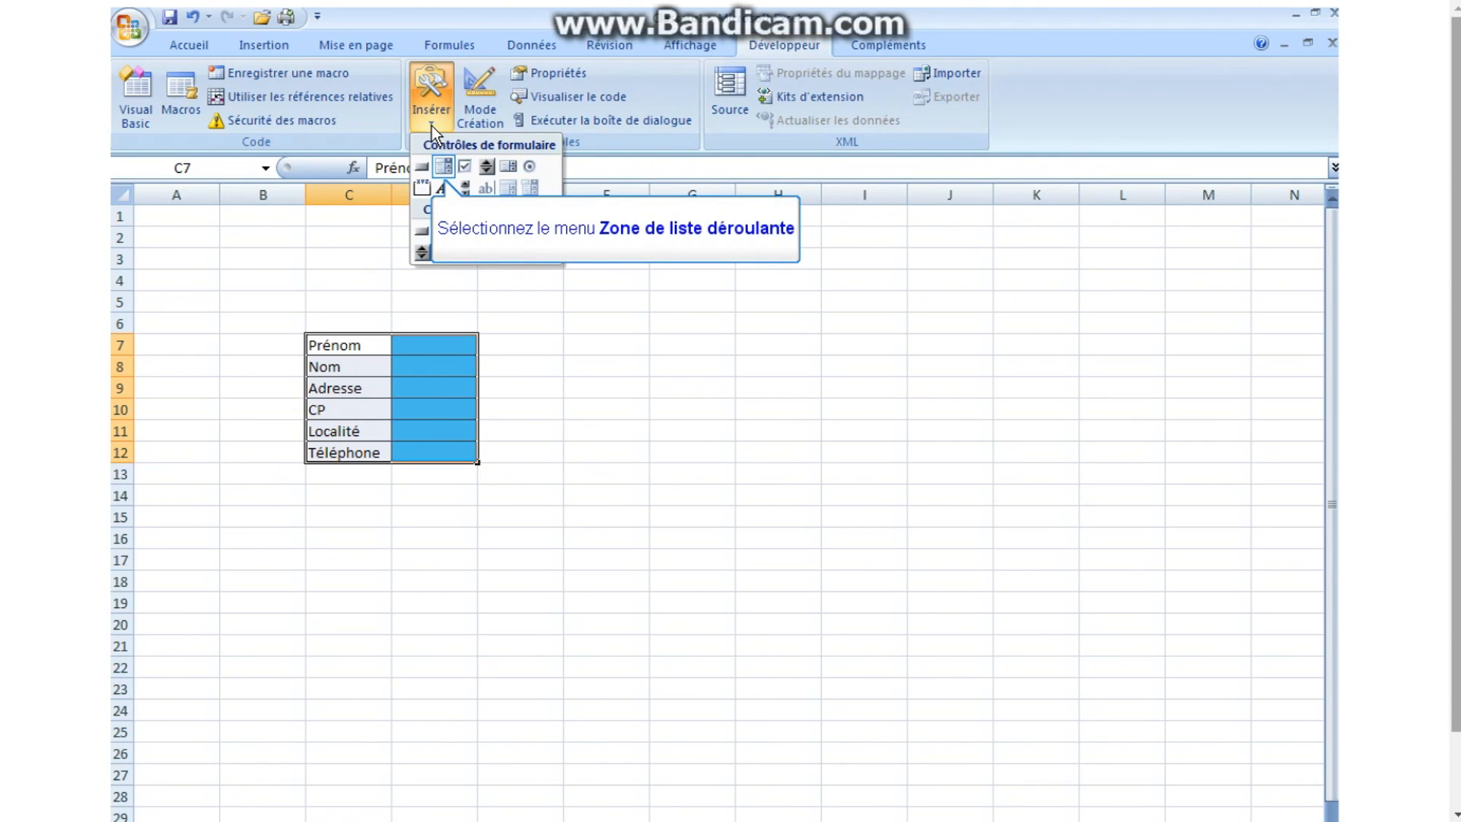
pyautogui.click(445, 168)
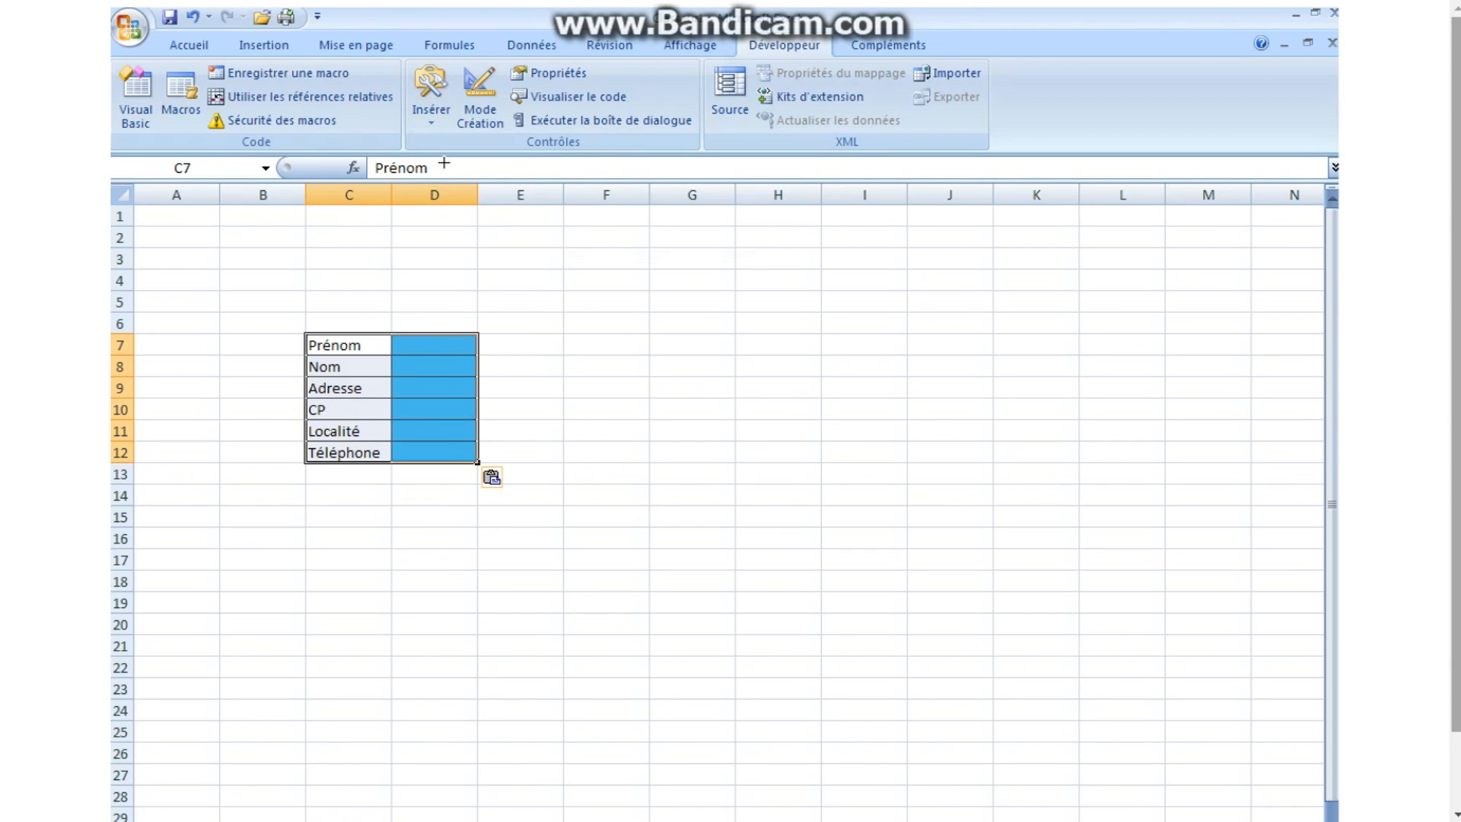
pyautogui.moveTo(655, 359); pyautogui.dragTo(824, 368)
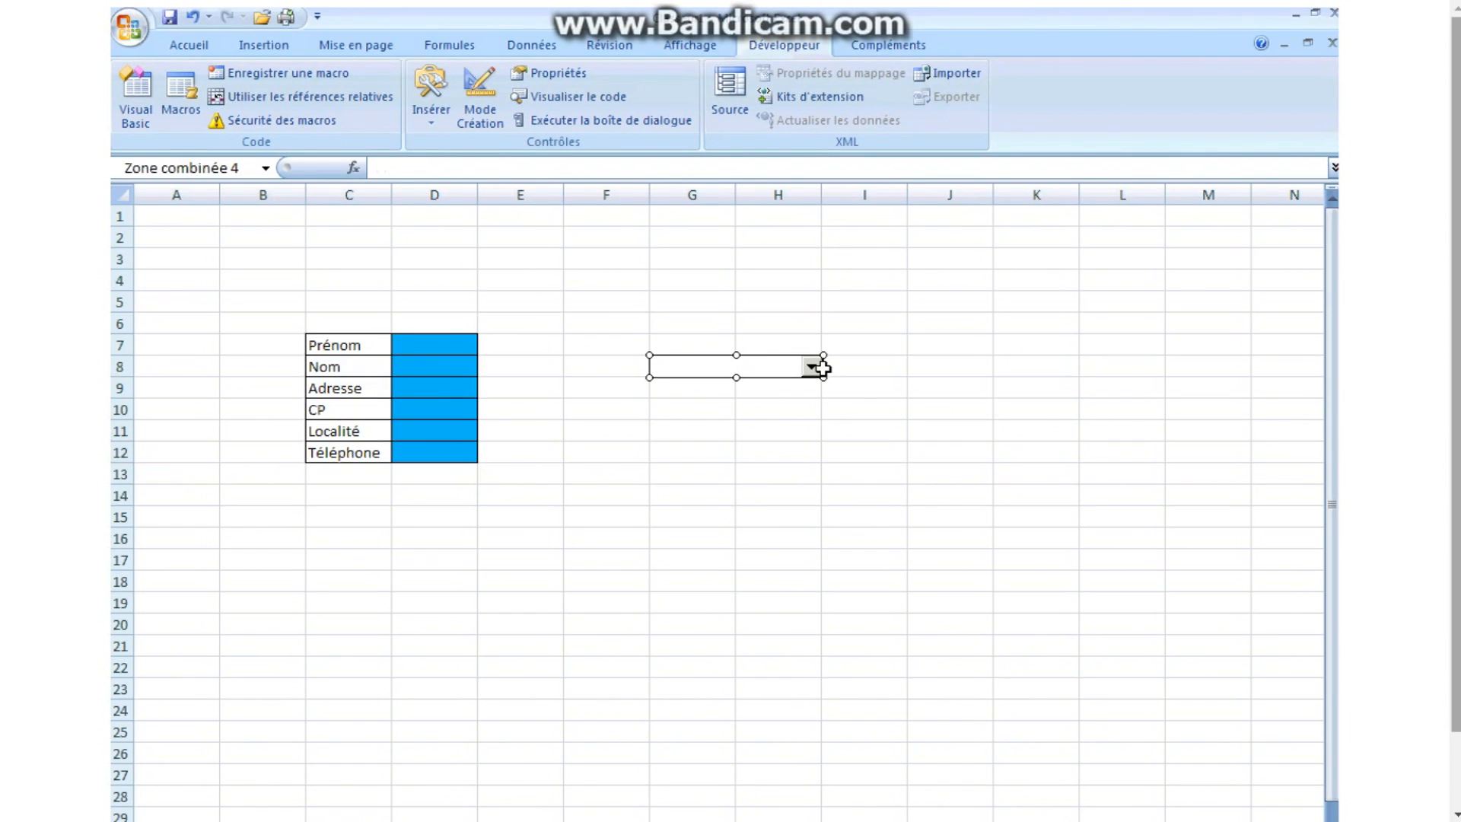
pyautogui.click(776, 412)
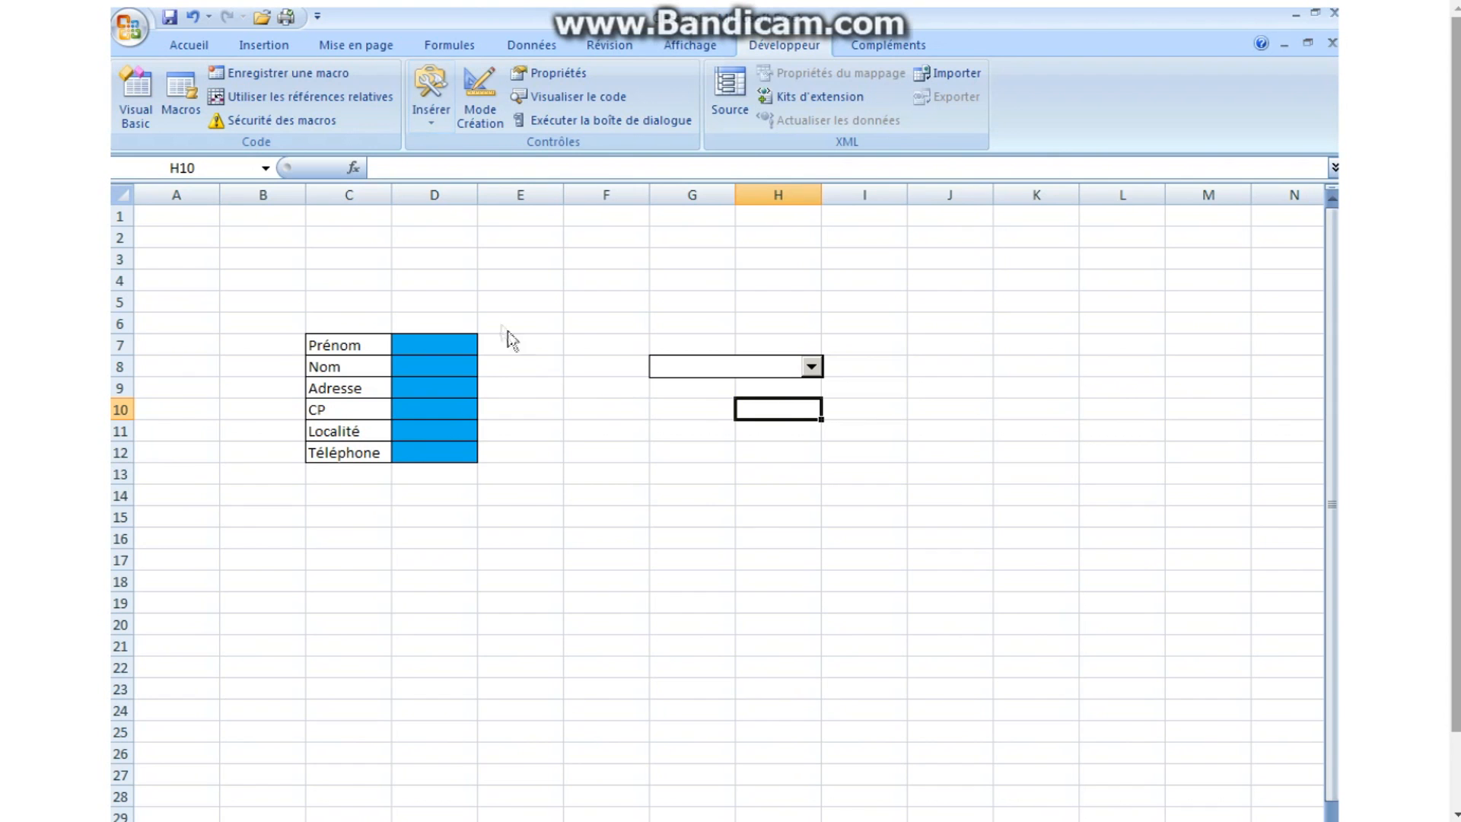
# Draw a second combo box form control below the first, spanning about G11:H11.
pyautogui.click(430, 128)
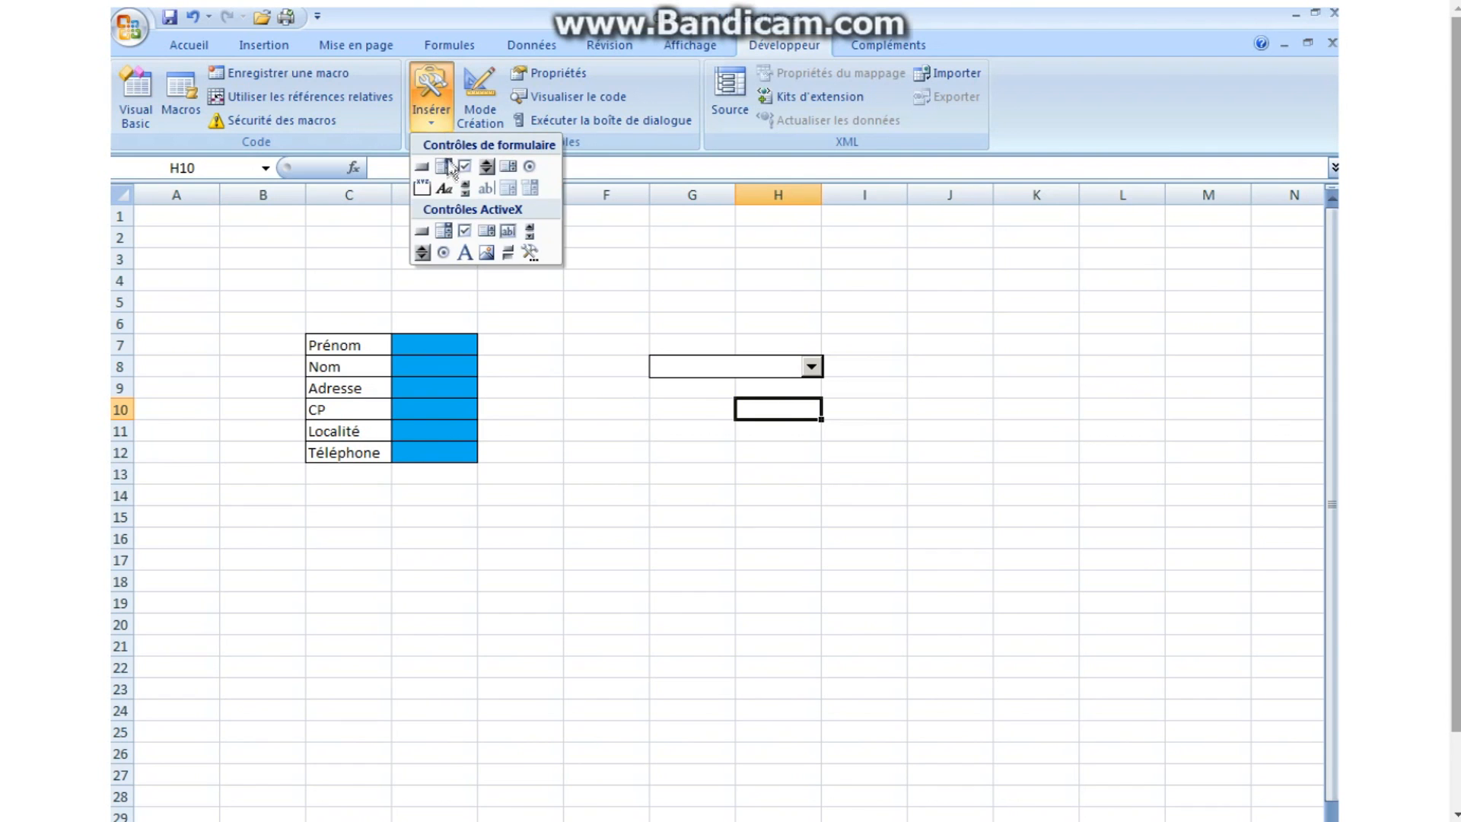
pyautogui.click(447, 167)
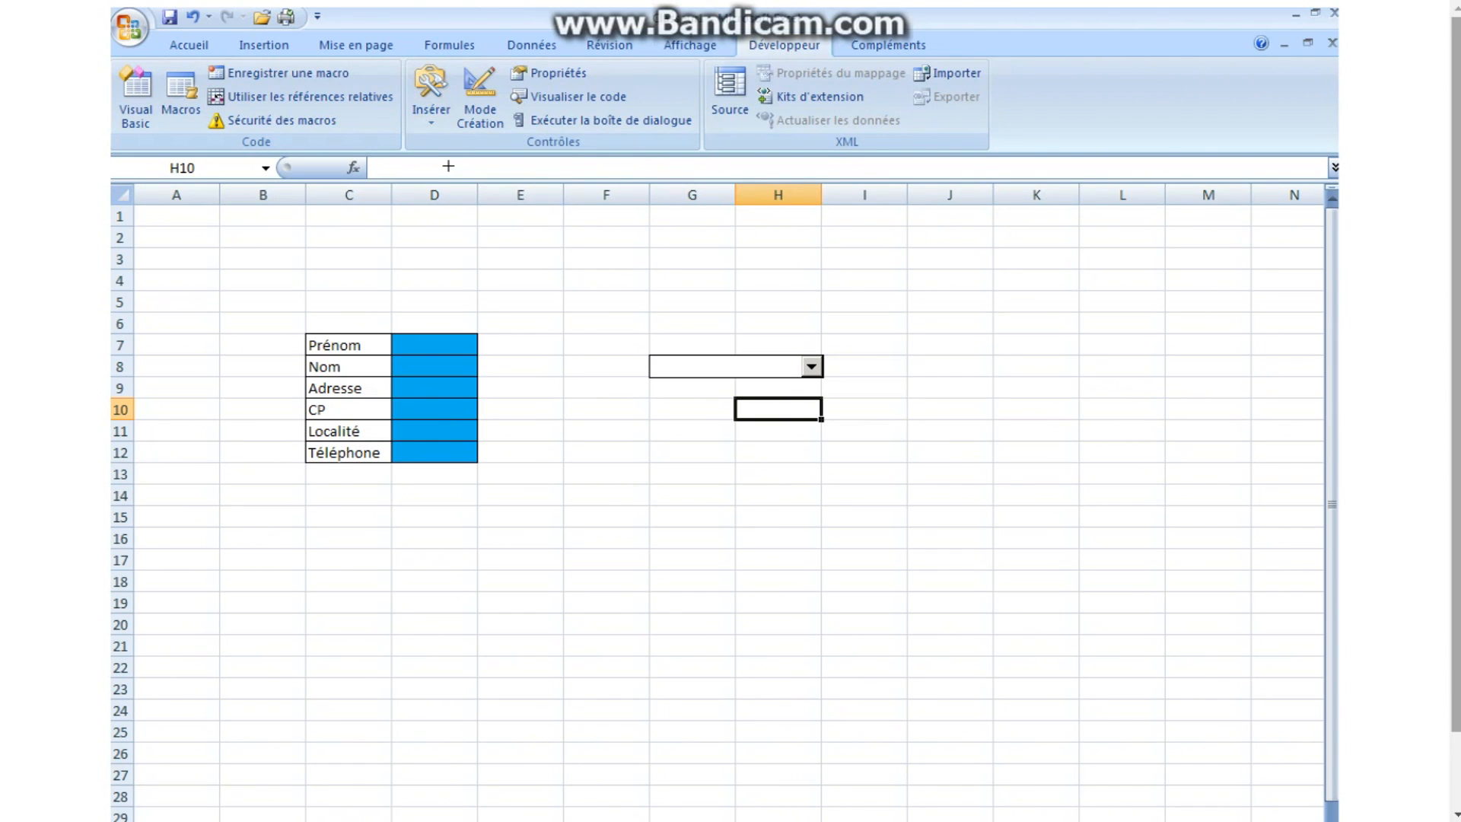
pyautogui.moveTo(651, 423)
pyautogui.mouseDown()
pyautogui.moveTo(681, 439)
pyautogui.moveTo(821, 445)
pyautogui.mouseUp()
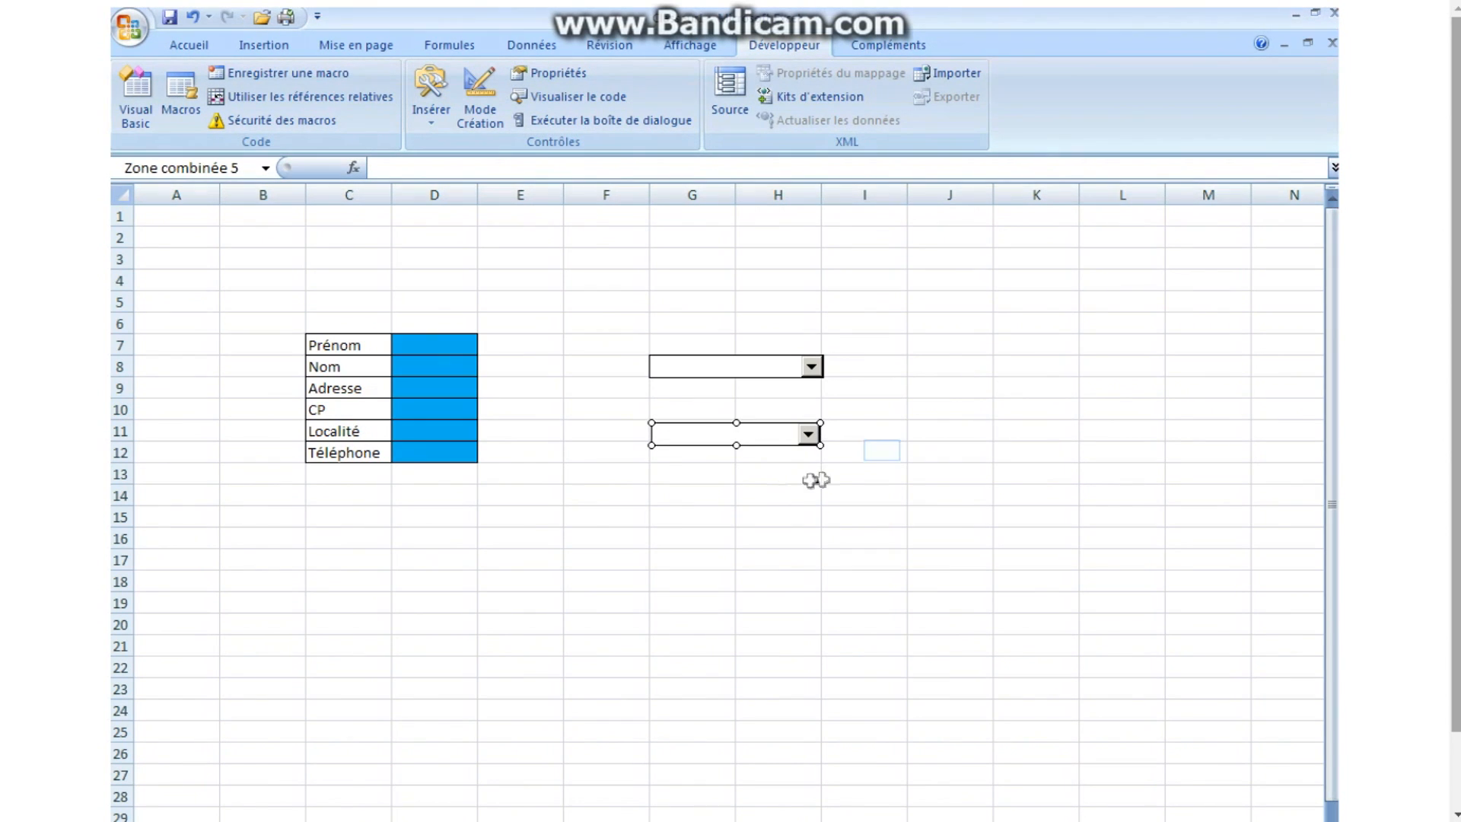
pyautogui.click(882, 450)
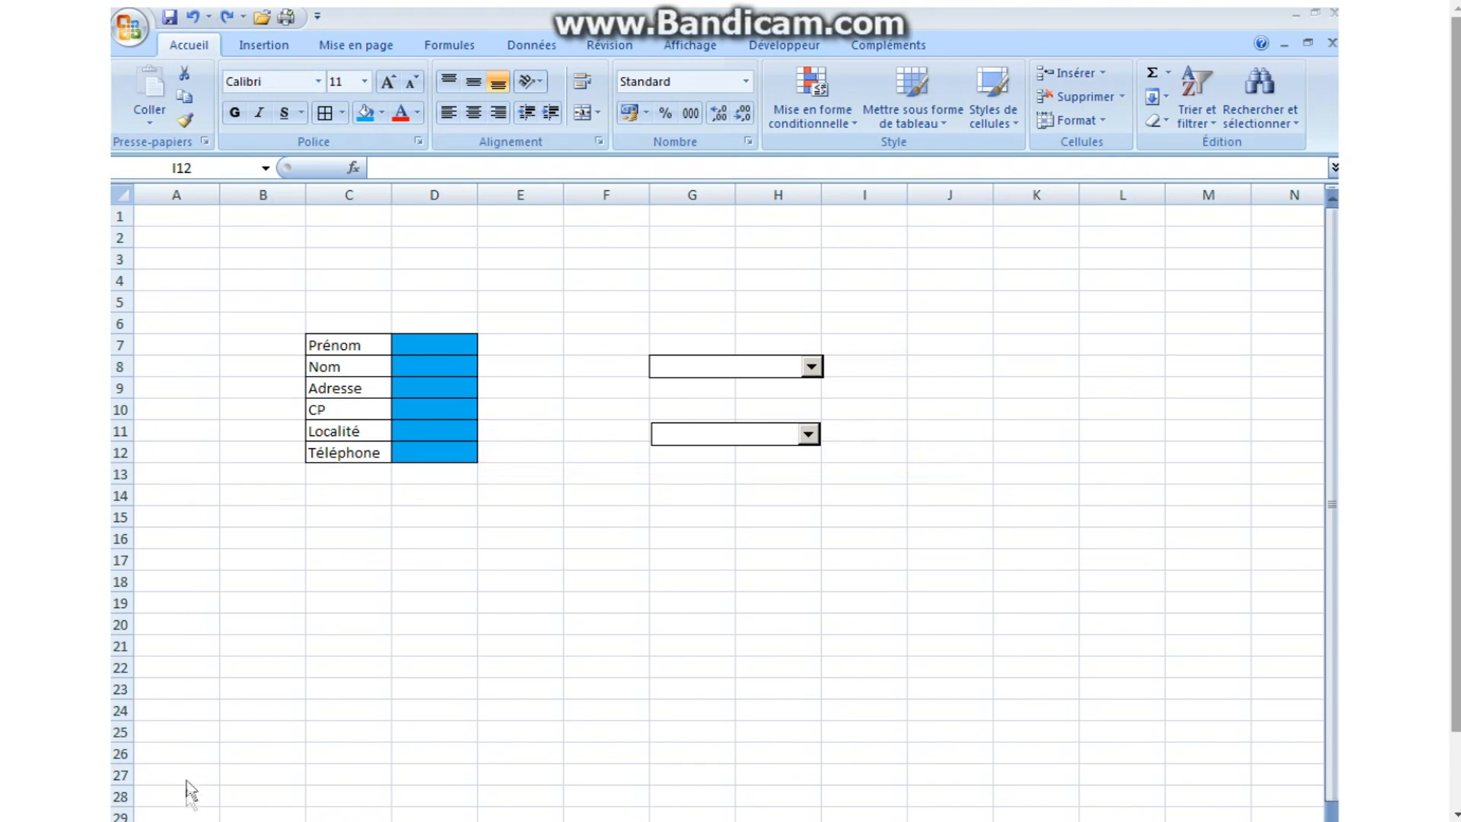
# Go to the Base sheet and start a new defined name called nom.
pyautogui.click(189, 821)
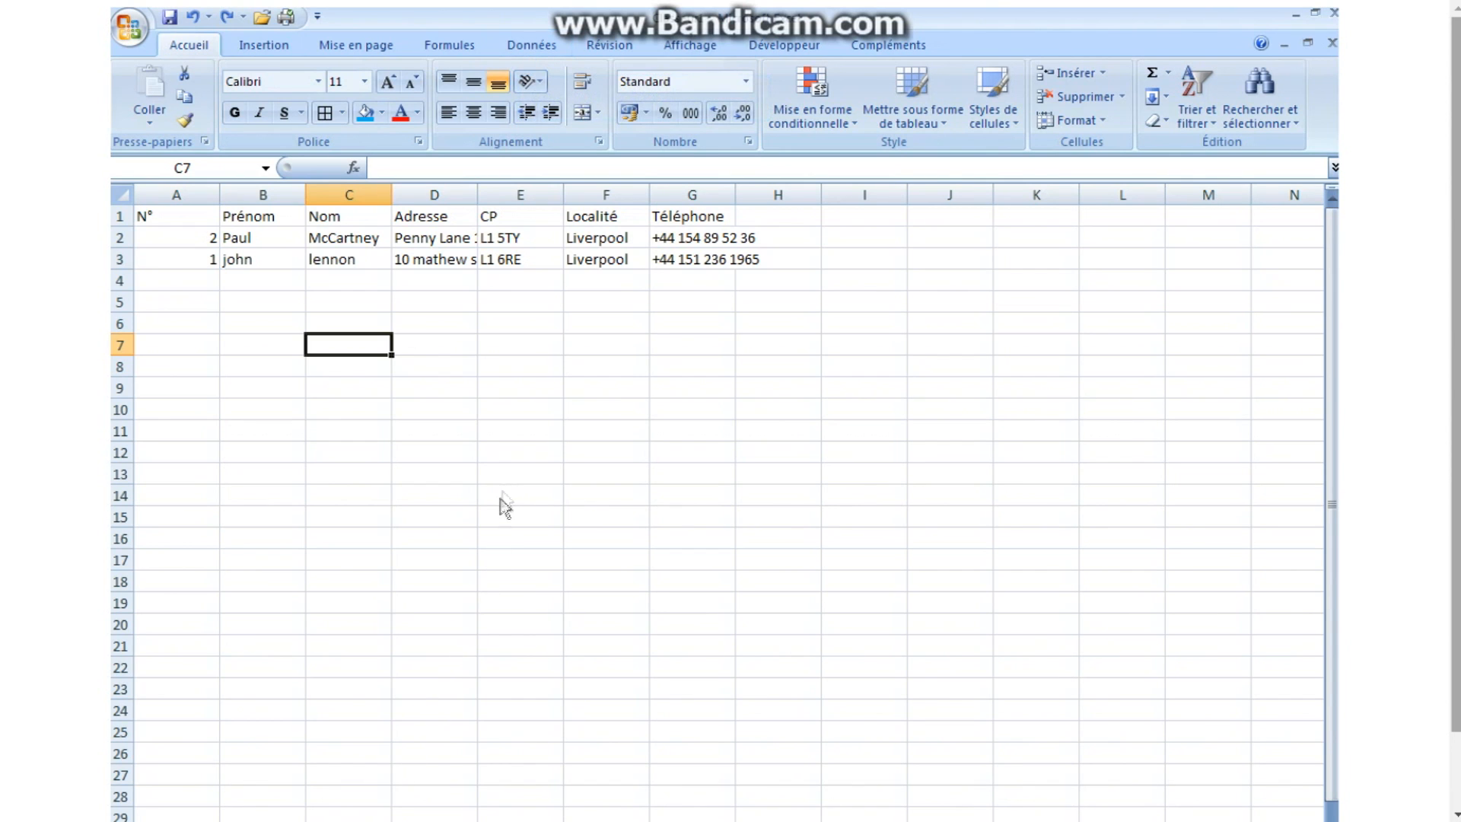
pyautogui.click(537, 47)
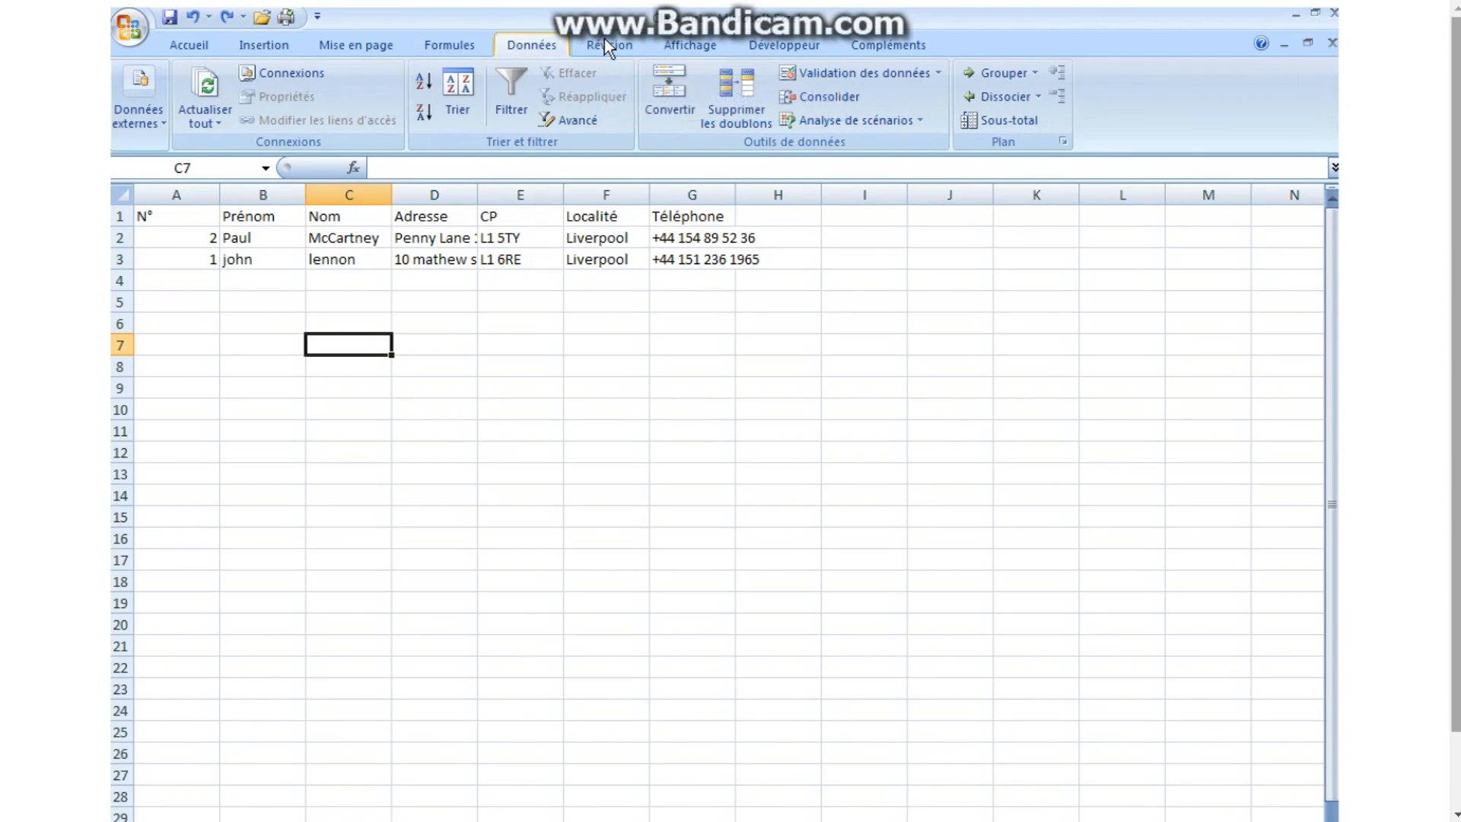
pyautogui.click(605, 42)
pyautogui.click(441, 44)
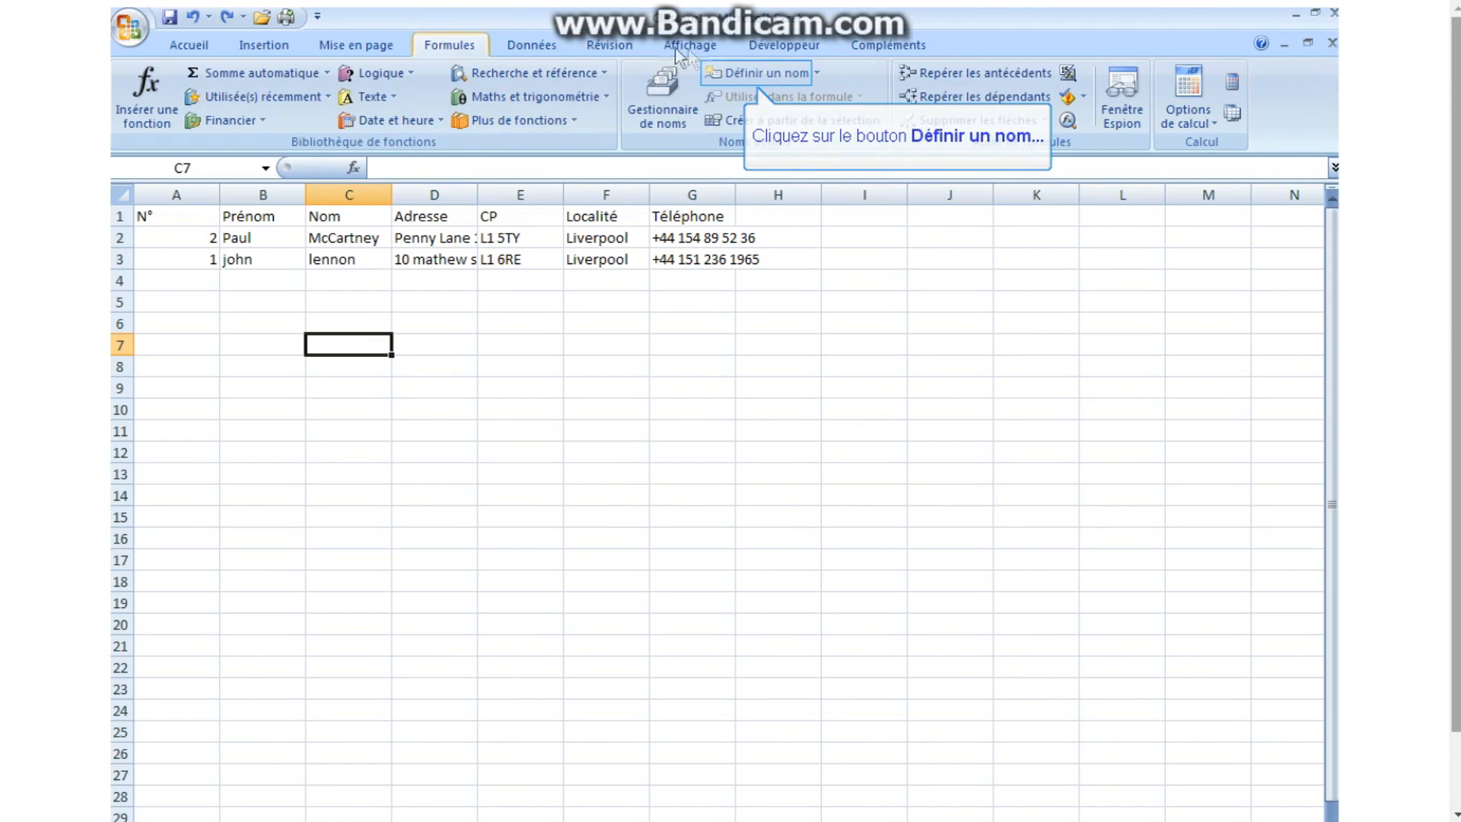
pyautogui.click(793, 73)
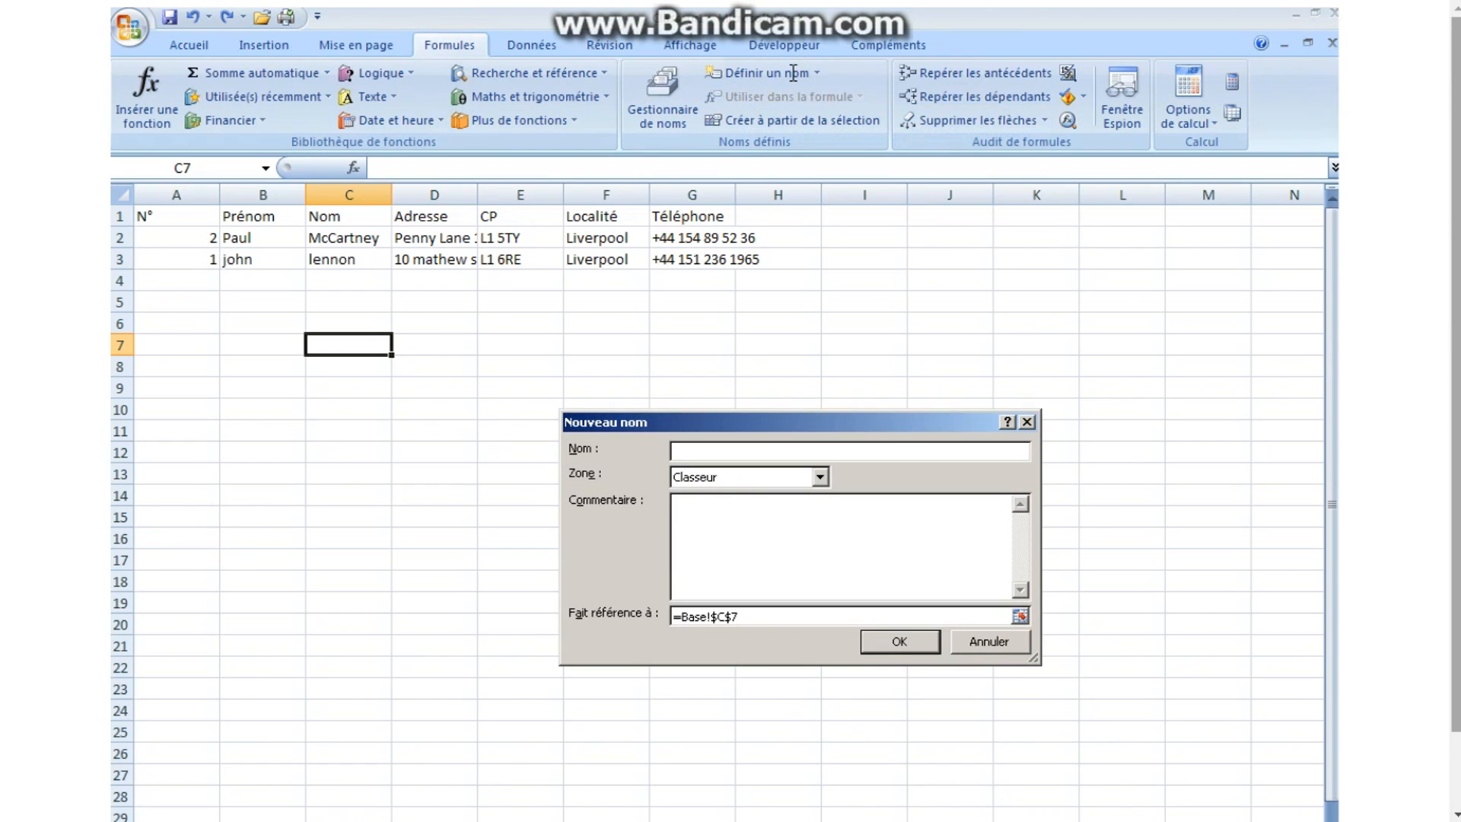
pyautogui.write('nom')
# Set the reference of nom to =decaler(Base!$C$1;1;0;nbval(Base!$A:$A)-1;1) and confirm the new name.
pyautogui.moveTo(747, 615); pyautogui.dragTo(664, 618)
pyautogui.write('=')
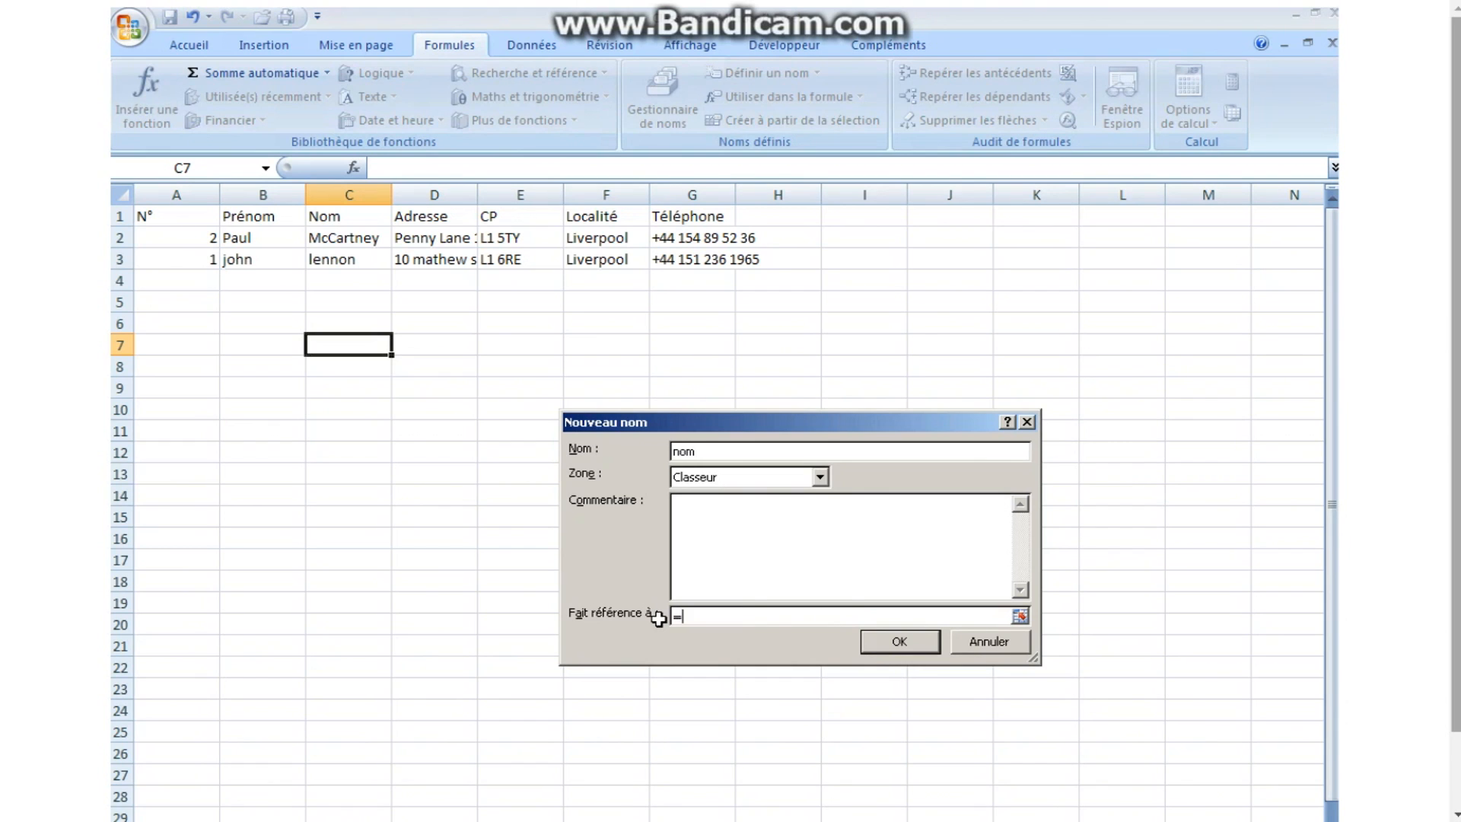
pyautogui.write('decaler(')
pyautogui.click(329, 214)
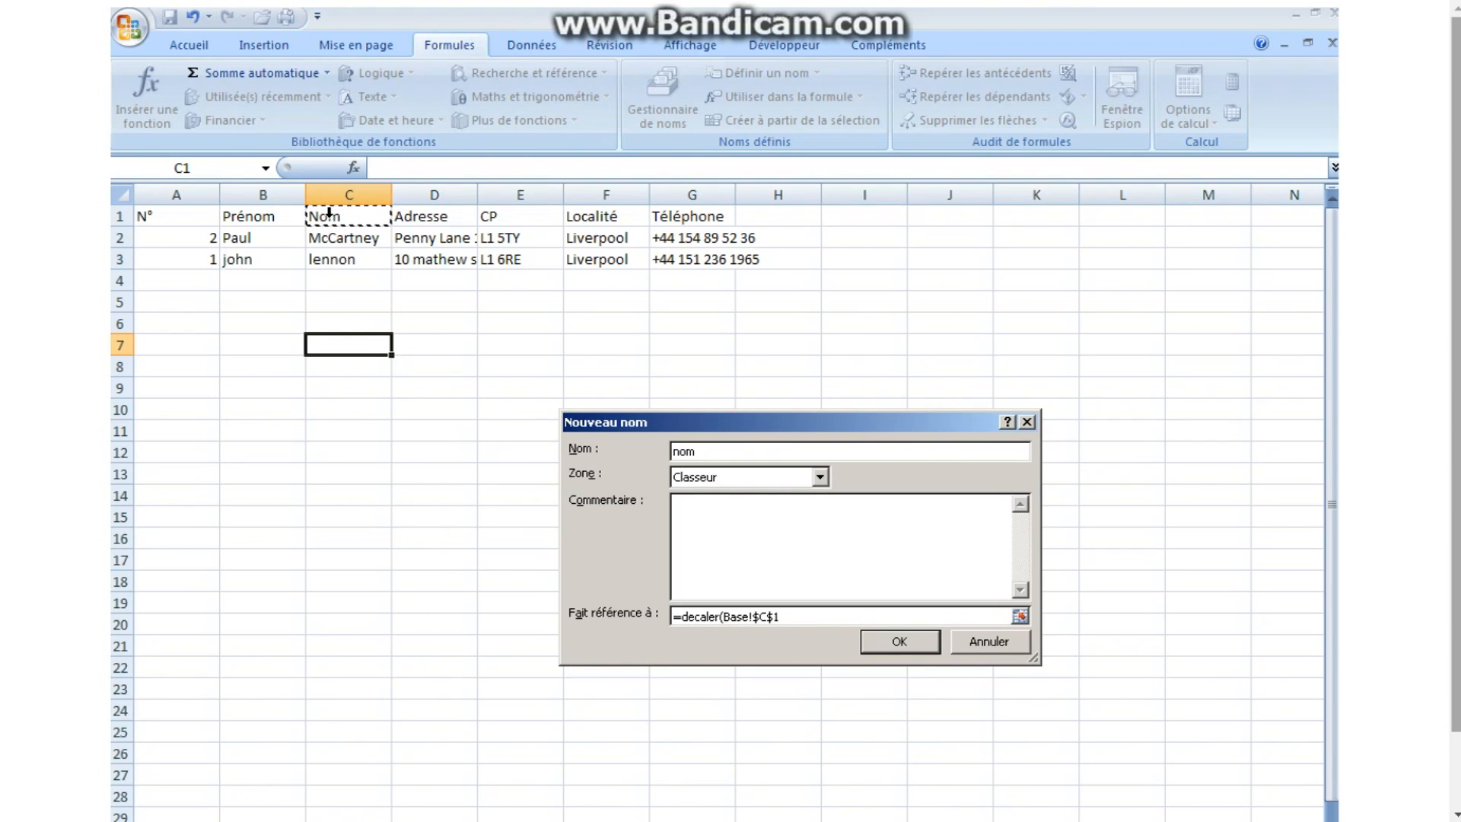
pyautogui.write(';1;0;nbval(')
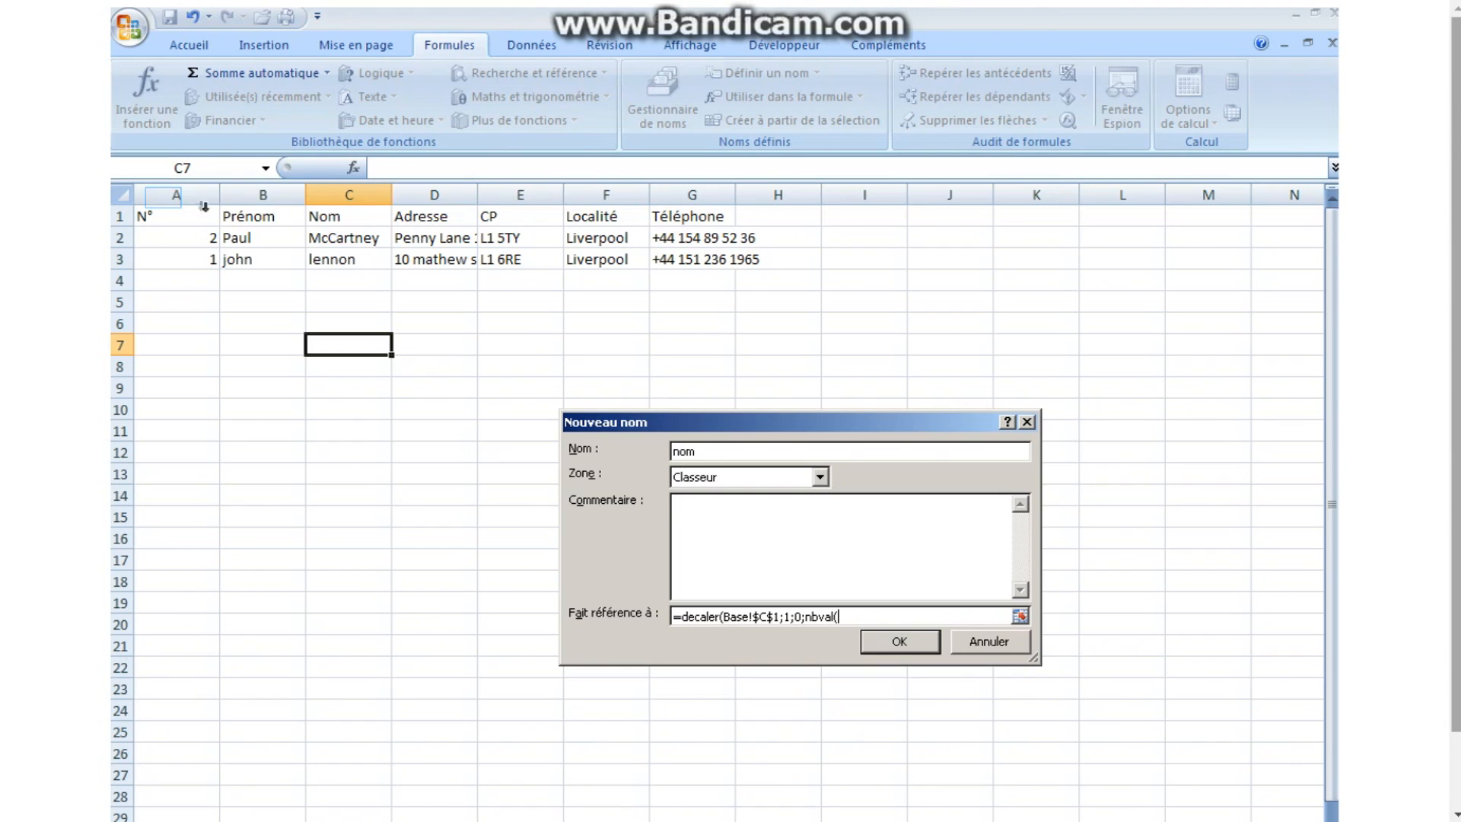
pyautogui.click(164, 199)
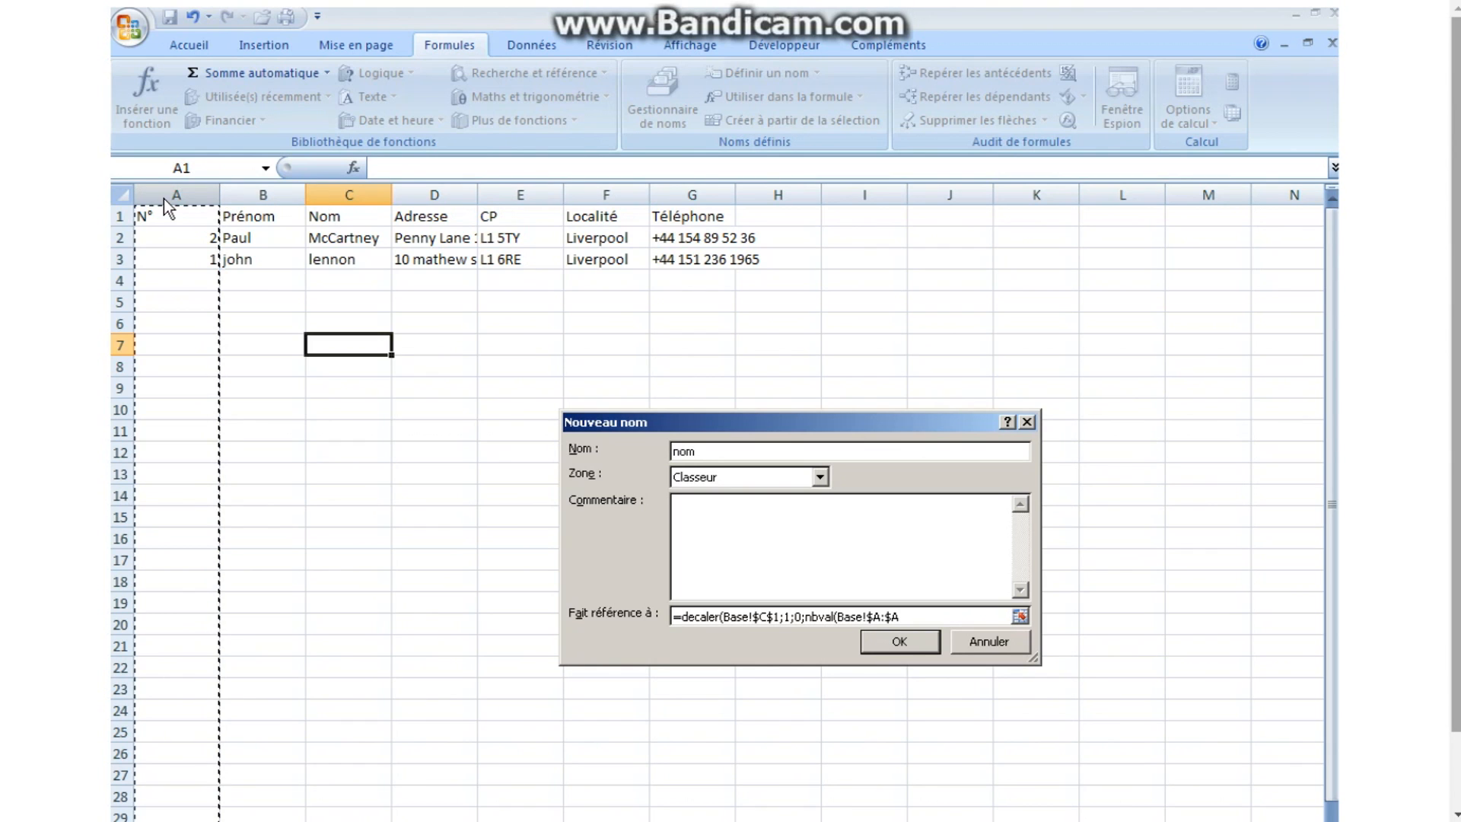
pyautogui.write(')-1;1')
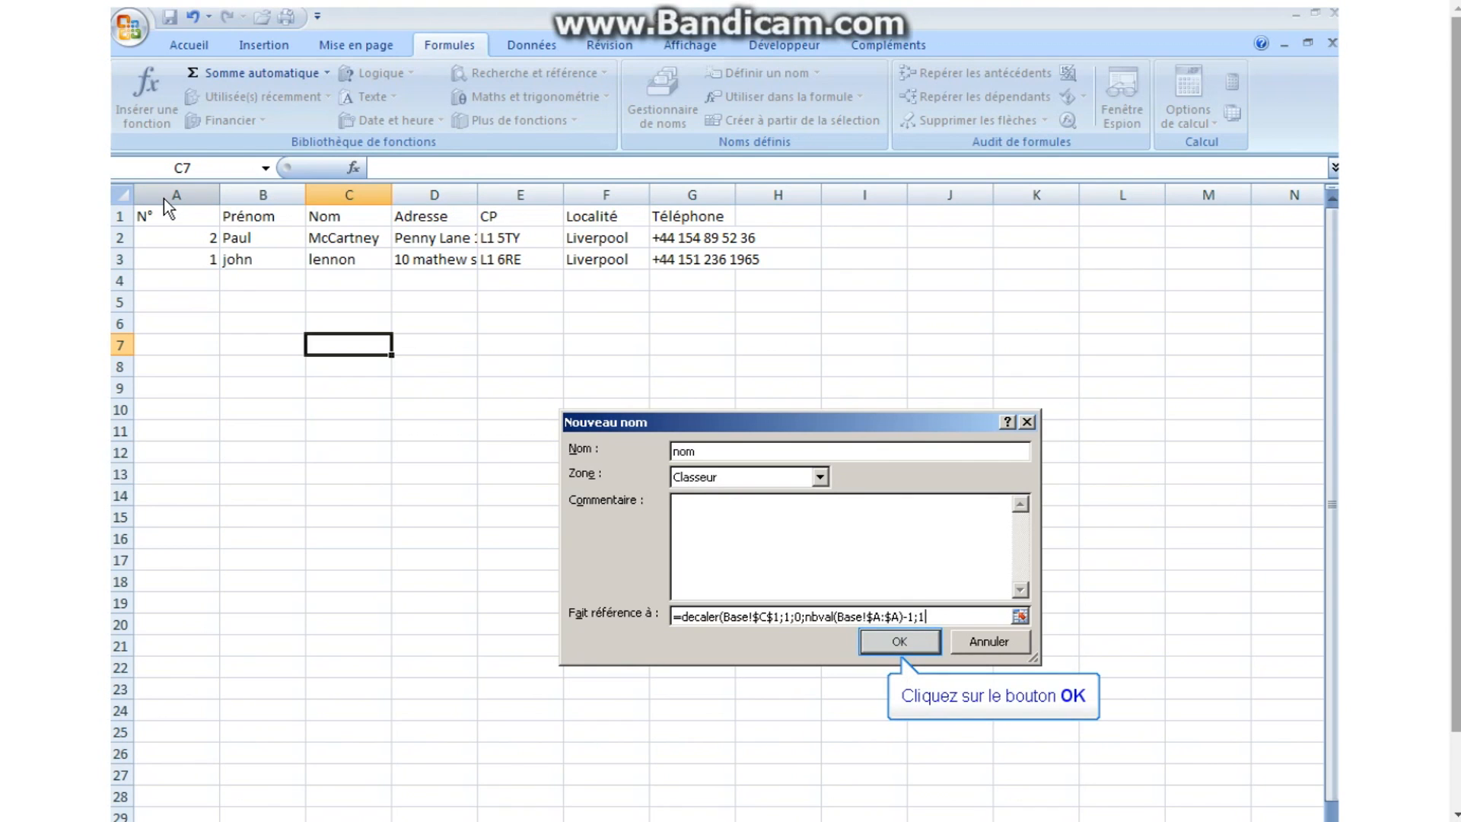
pyautogui.write(')')
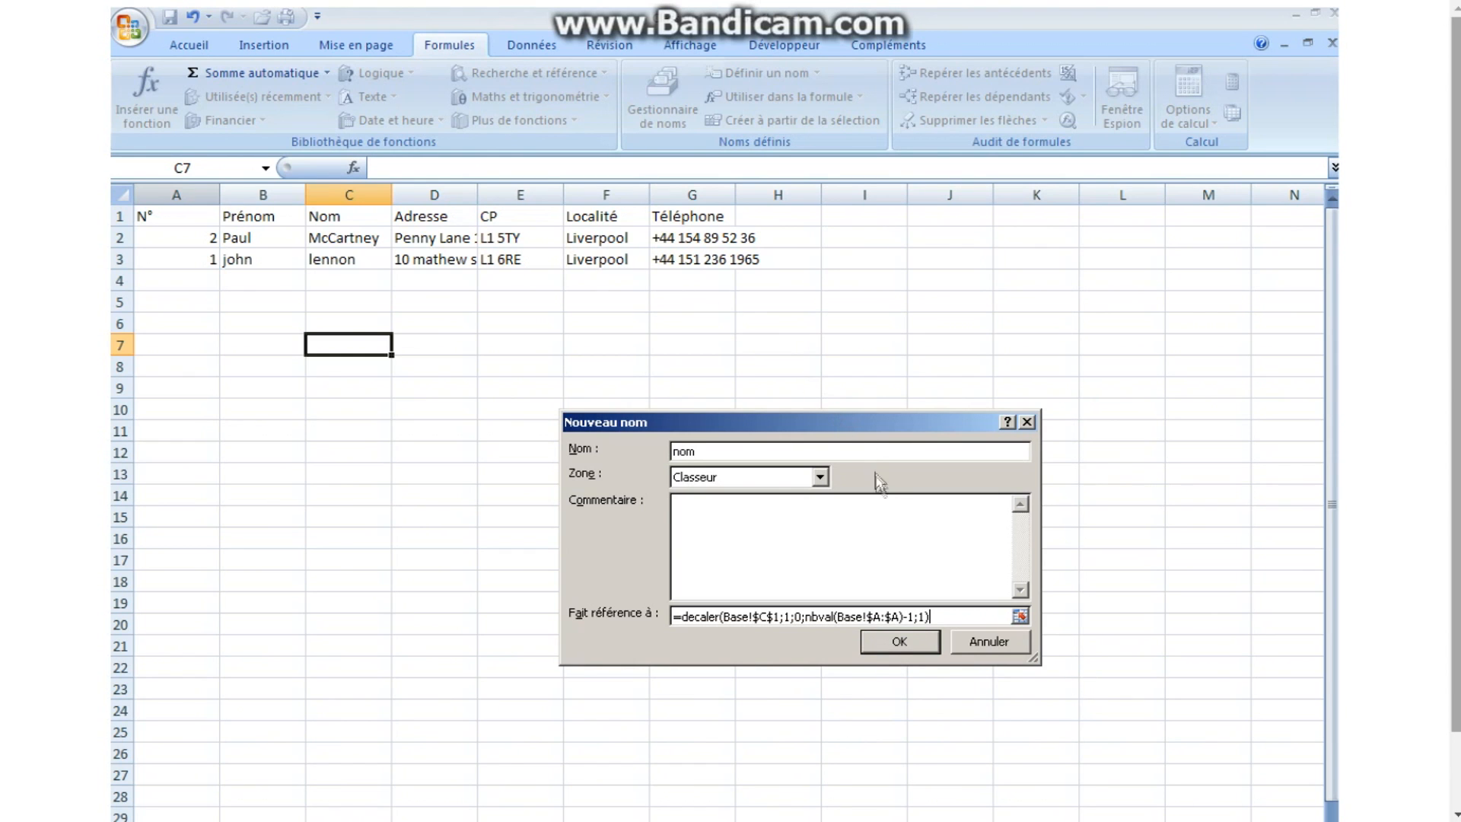
pyautogui.click(909, 641)
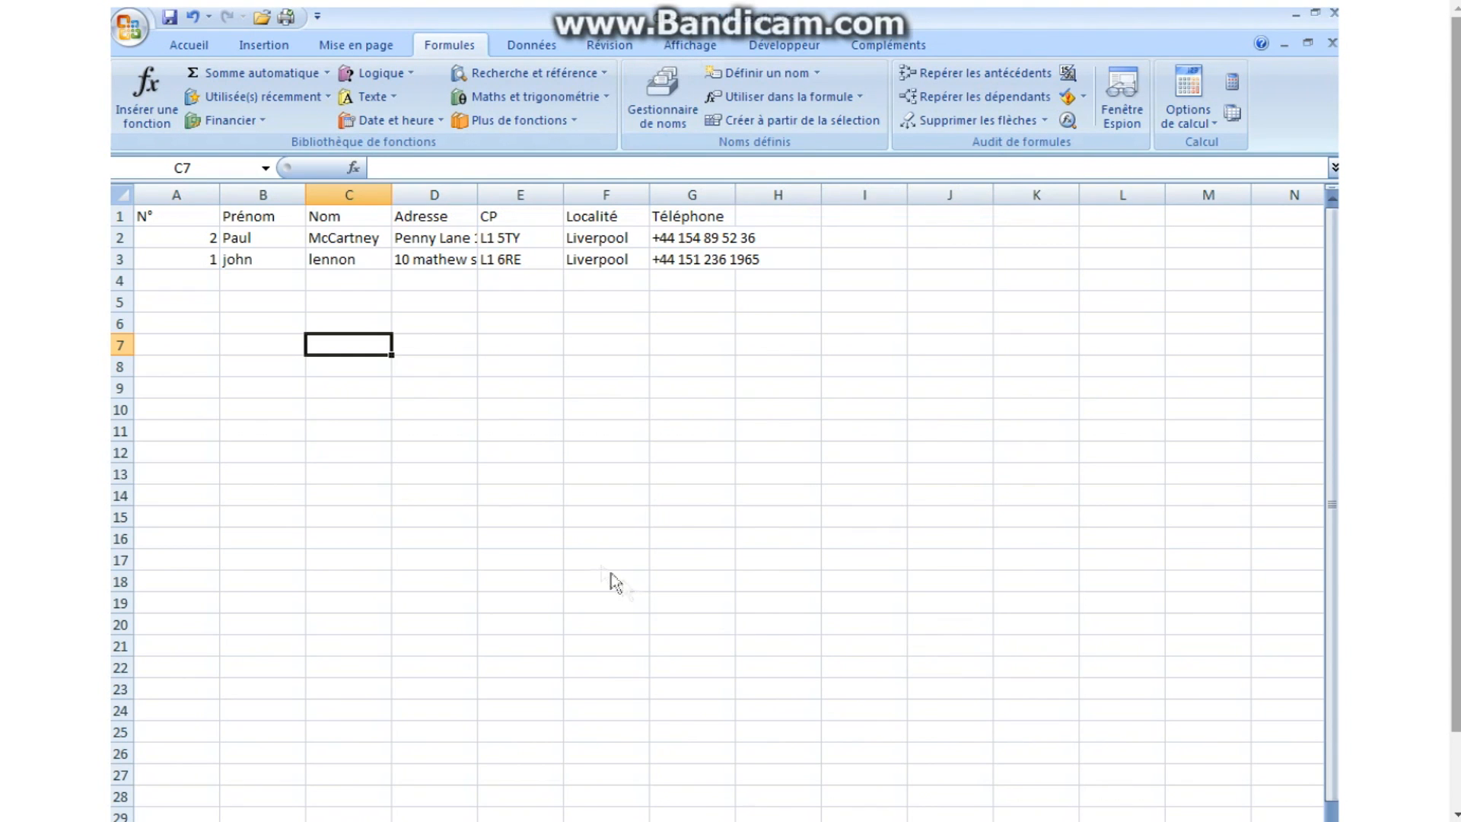
# Review the reference formula of the defined name nom in the name manager.
pyautogui.hotkey('ctrl', 'F3')
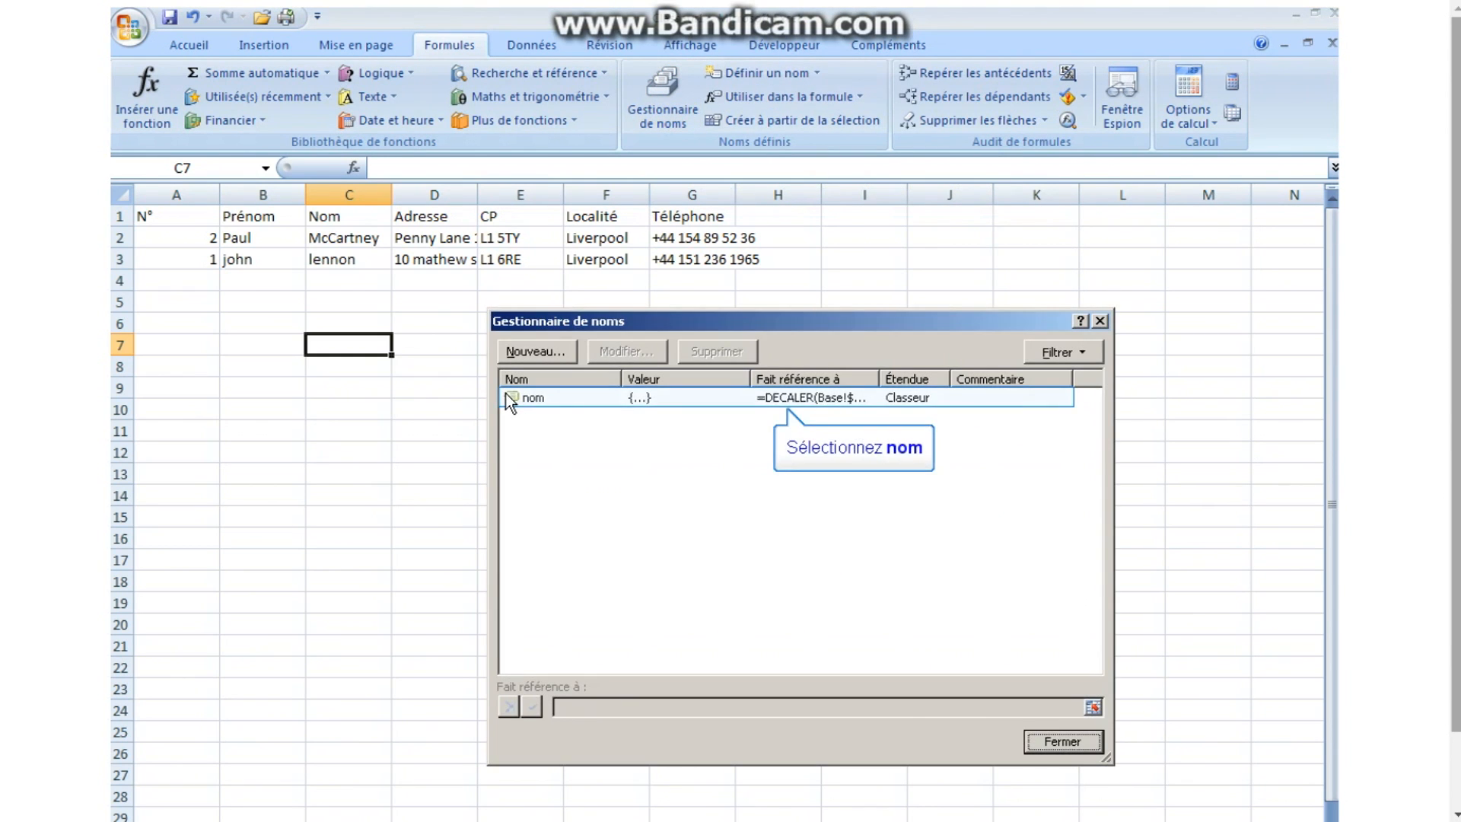
pyautogui.click(506, 396)
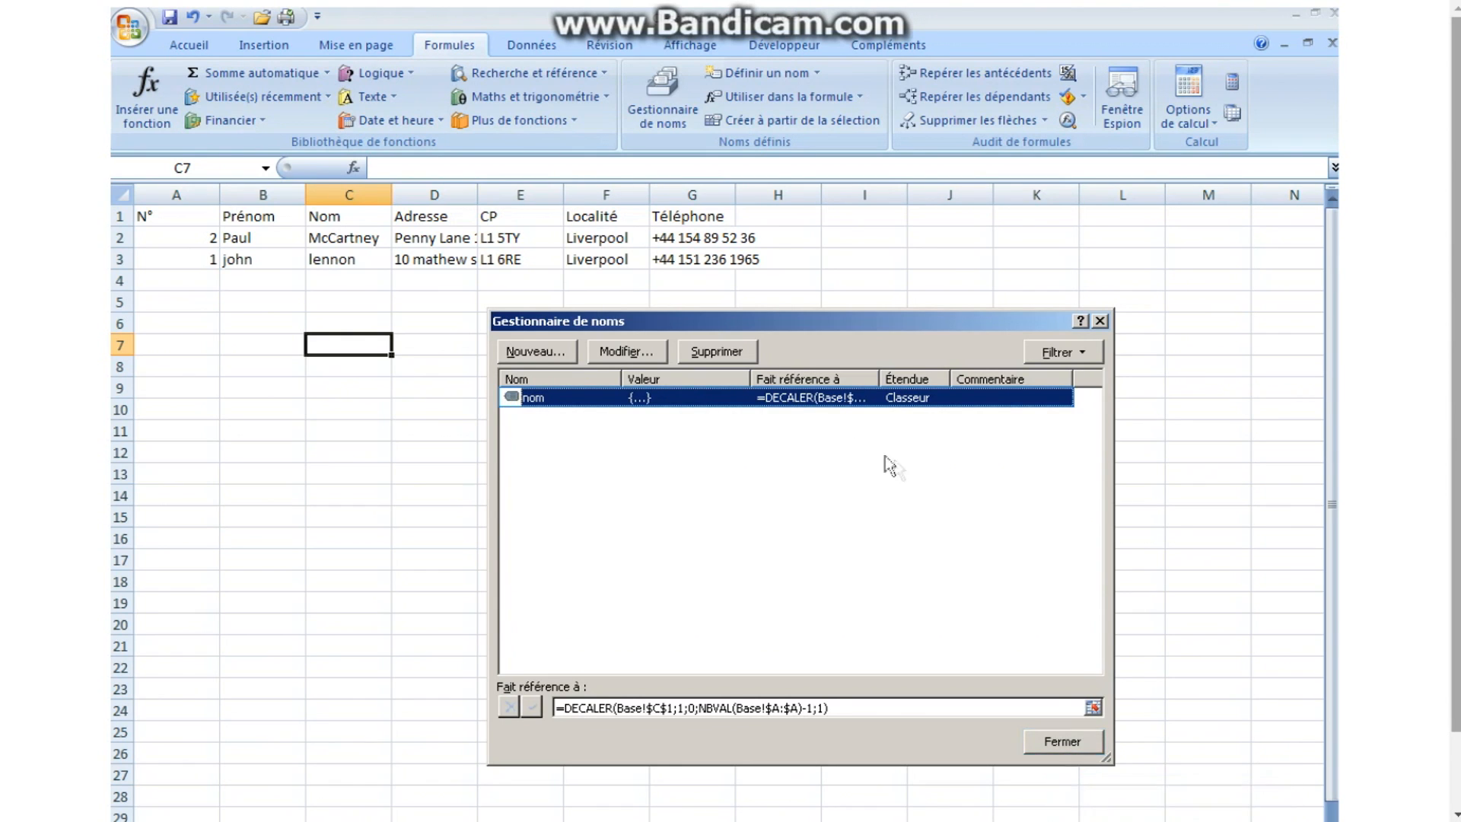
pyautogui.click(1066, 740)
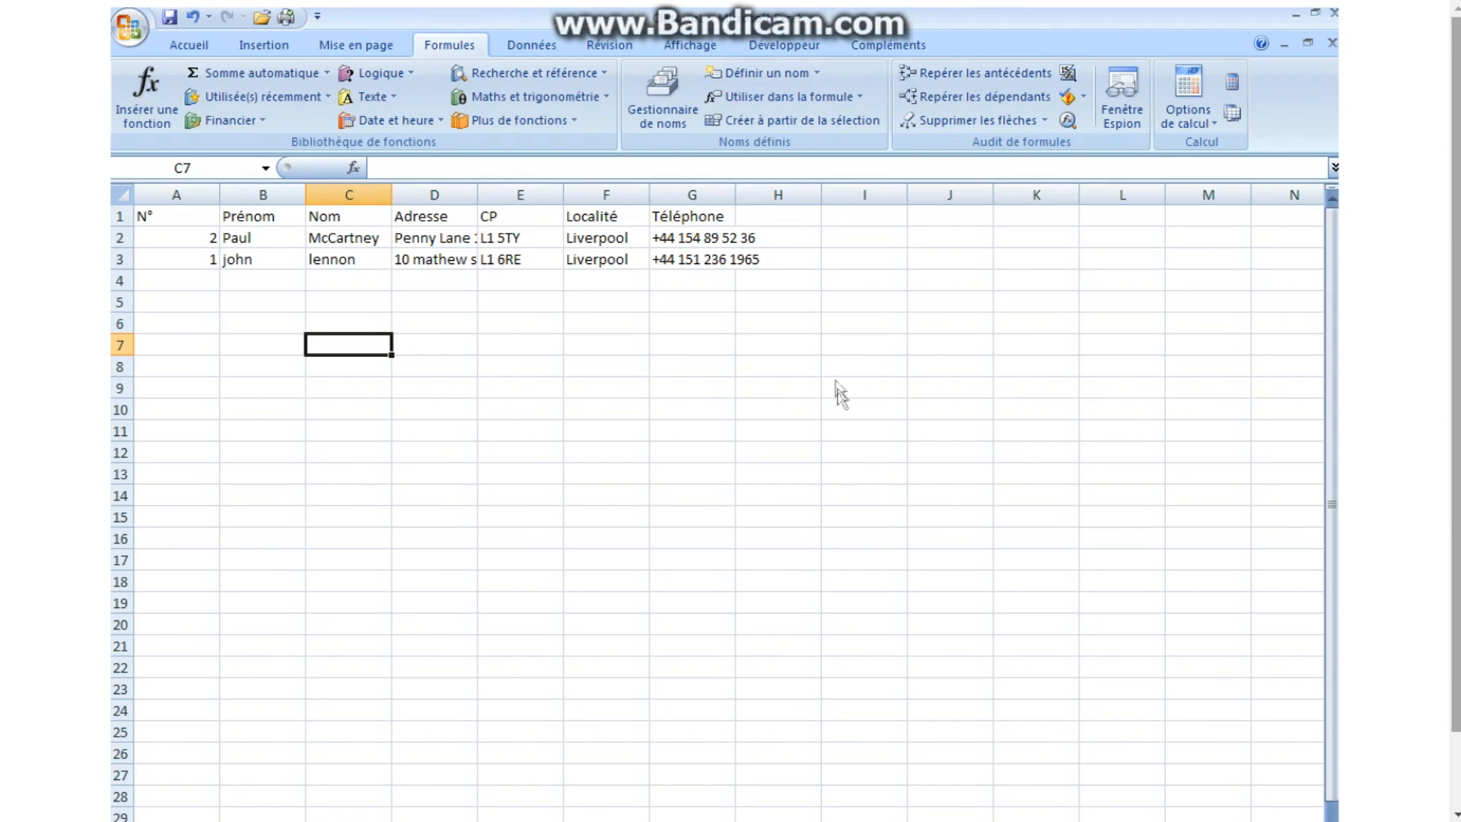
# Start a new workbook-level defined name called localité.
pyautogui.click(817, 73)
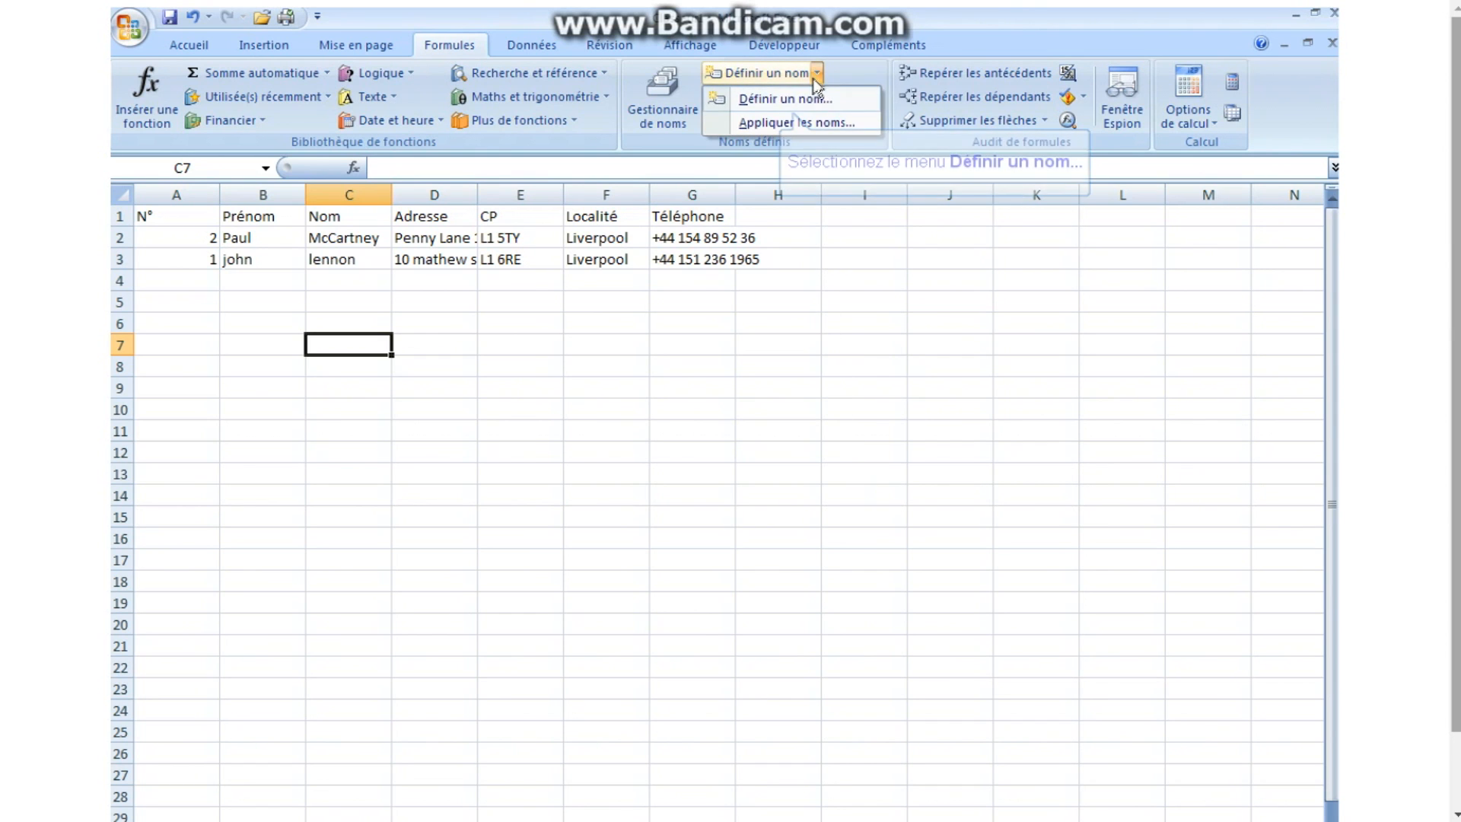
pyautogui.click(811, 99)
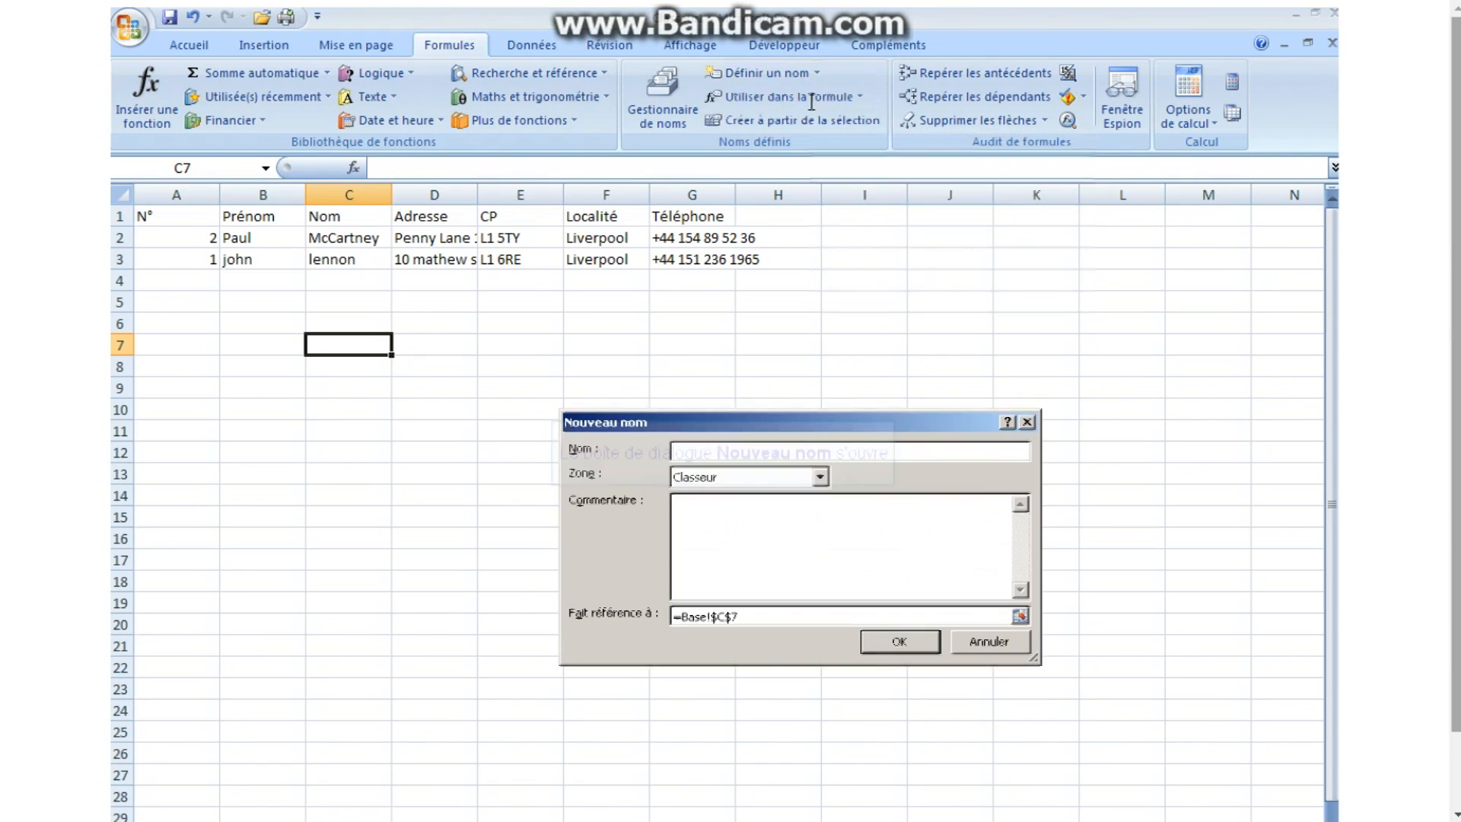
pyautogui.write('localité')
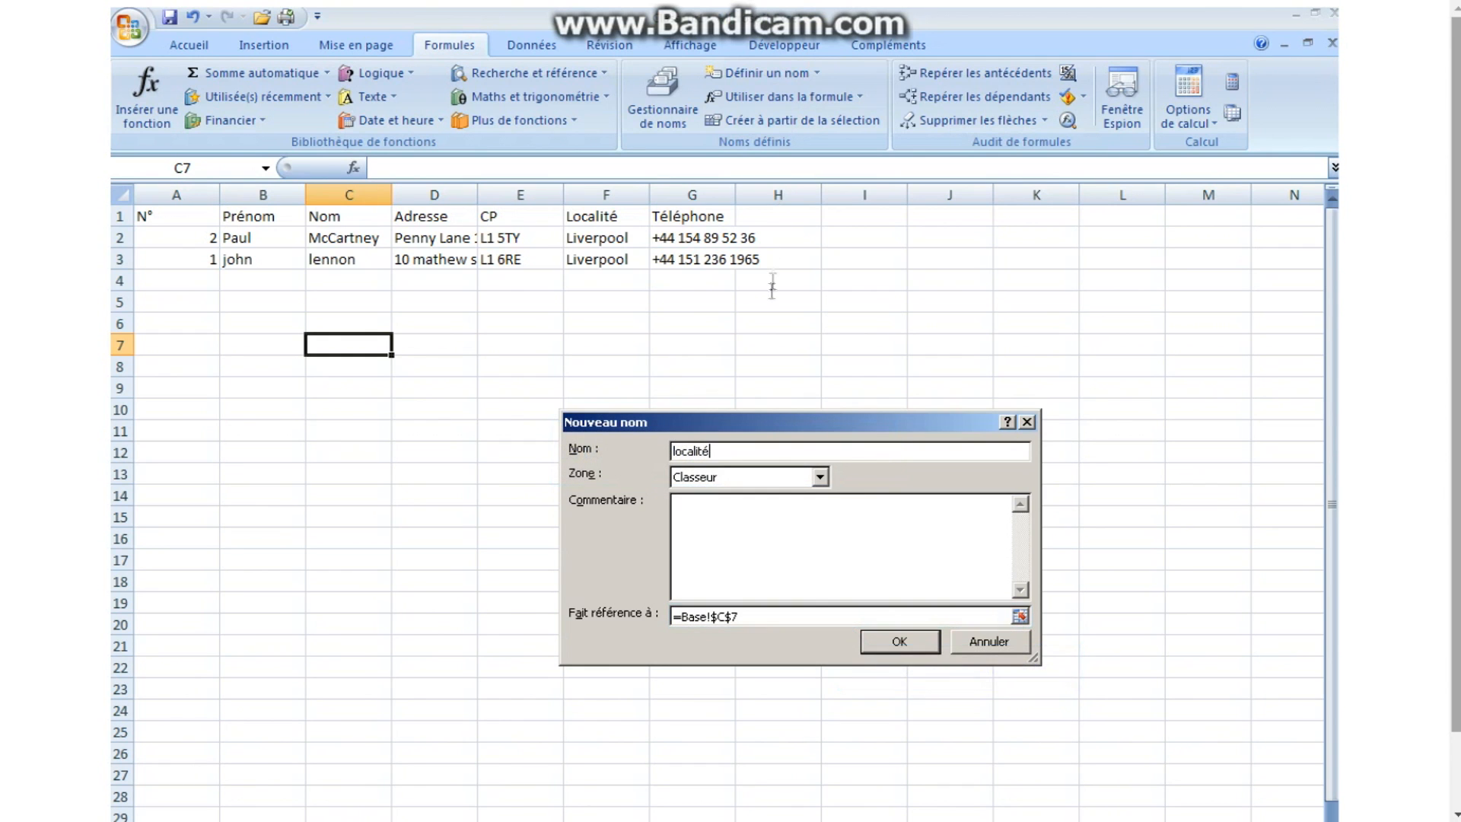
# Set the reference of localité to =decaler(Base!$F$1;1;0;nbval(Base!$A:$A)-1;1), confirm it, and check the name in the name manager.
pyautogui.moveTo(764, 615); pyautogui.dragTo(667, 625)
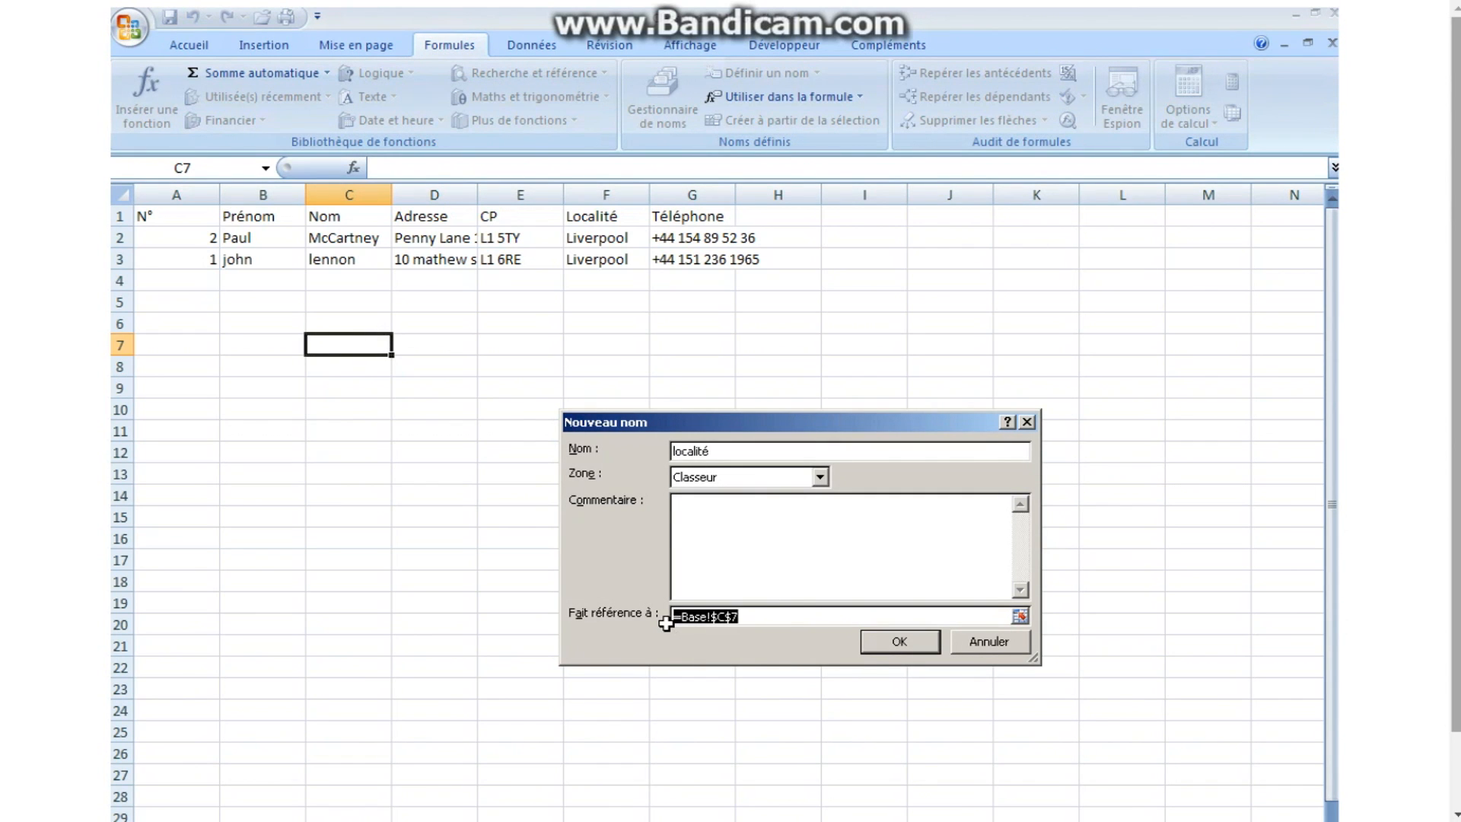
pyautogui.write('=de')
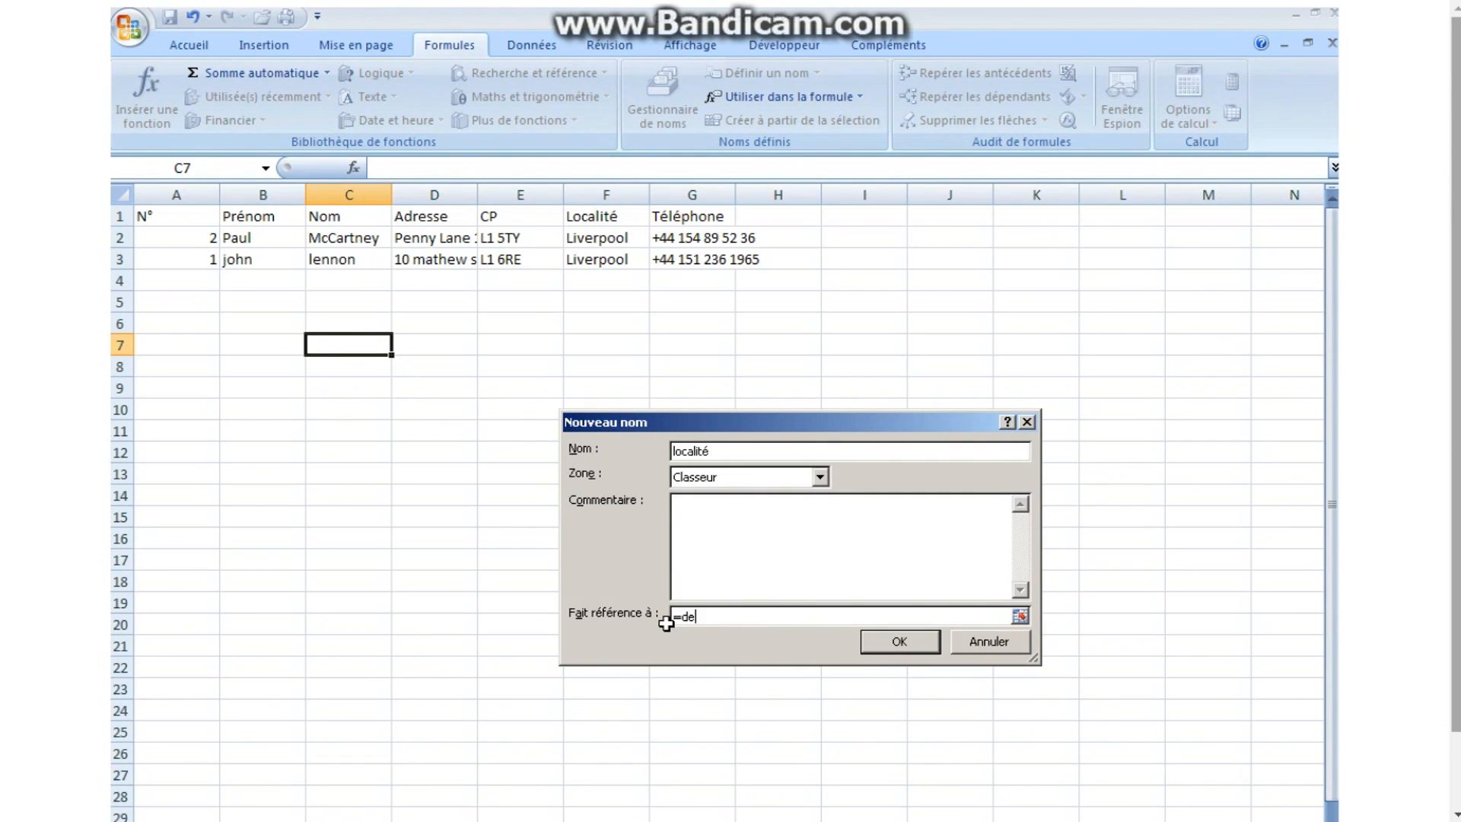
pyautogui.write('caler(')
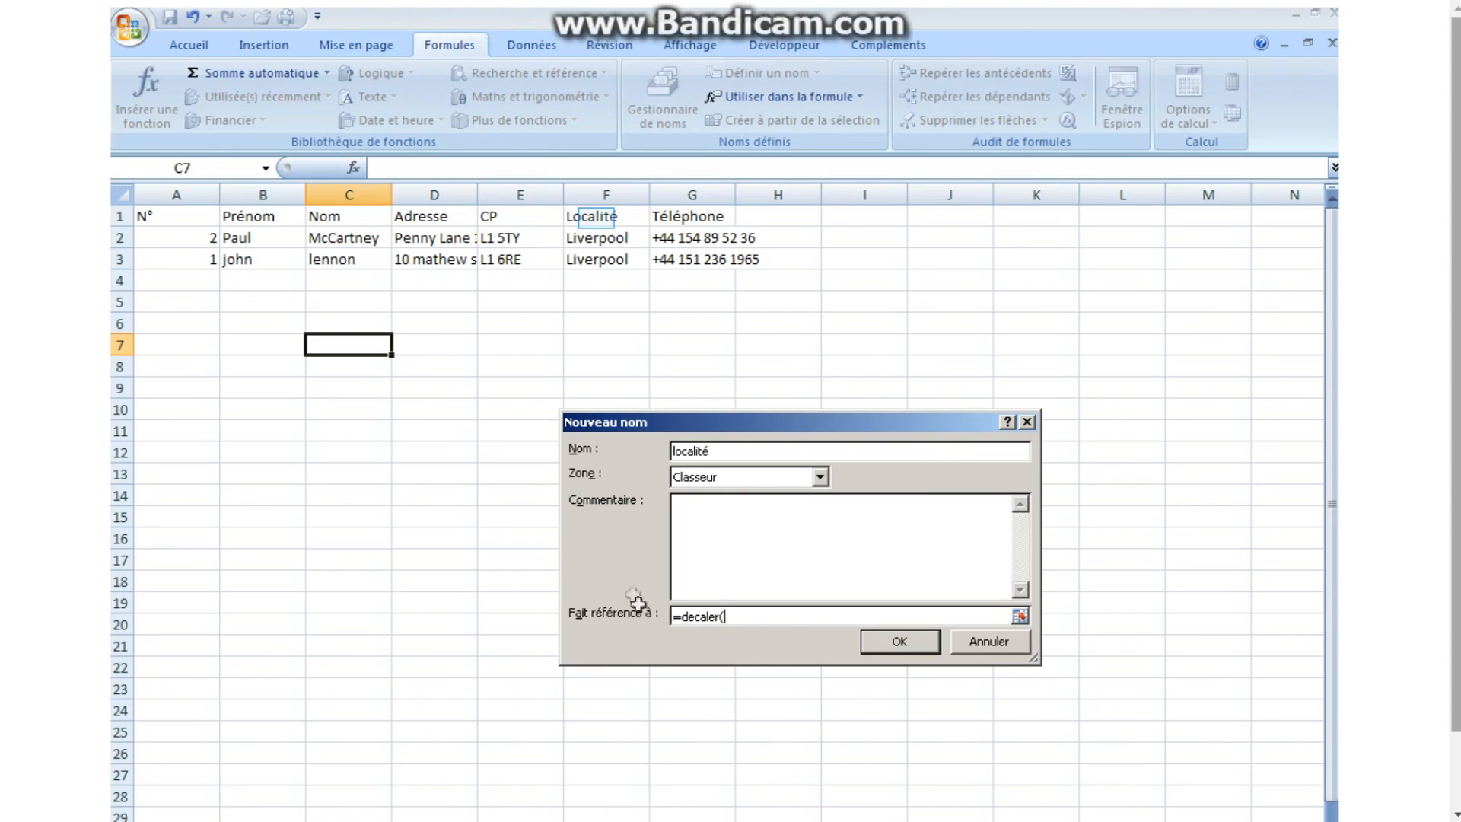
pyautogui.click(597, 218)
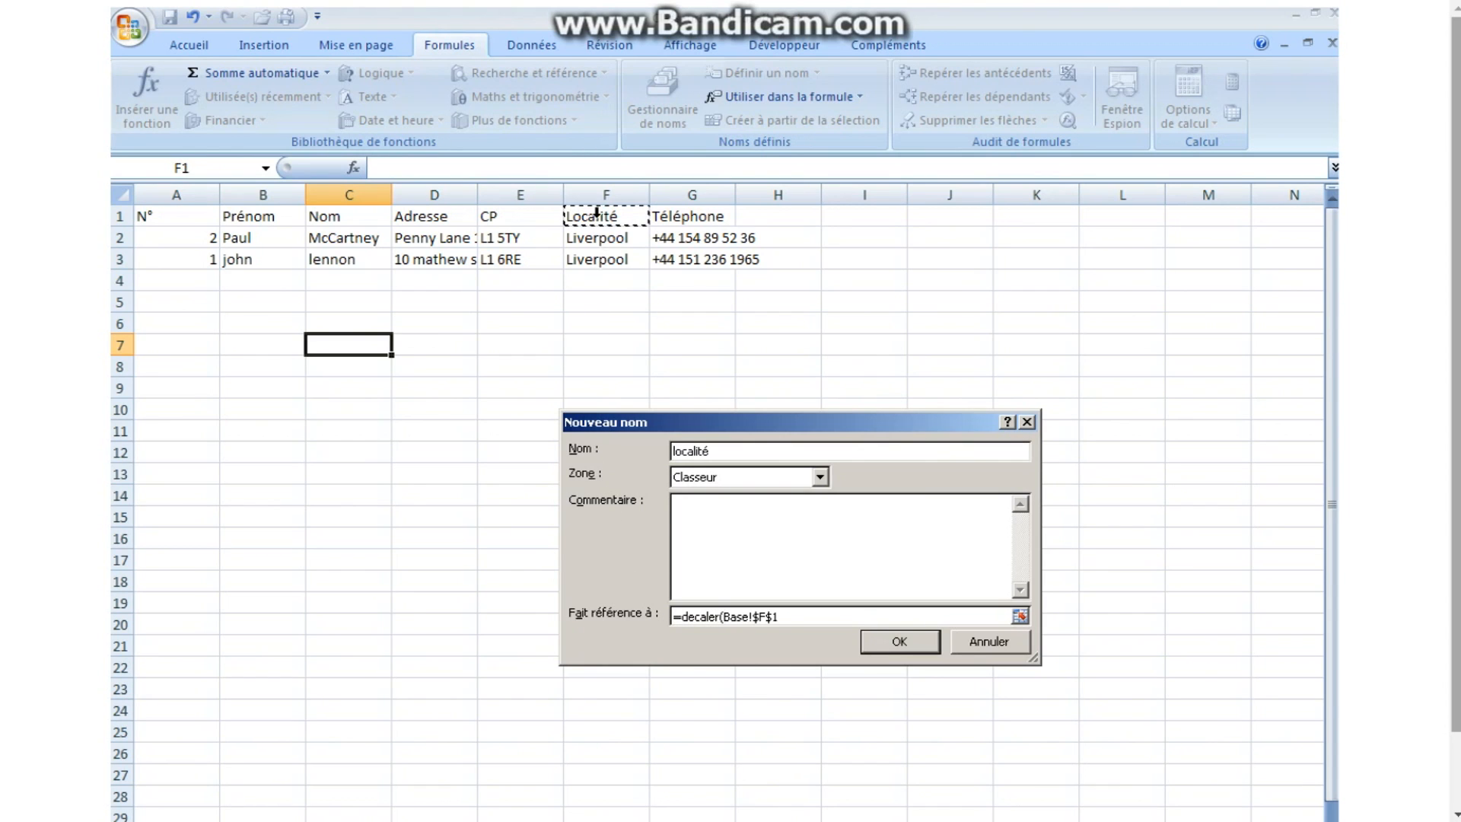
pyautogui.write(';1;0;nbva')
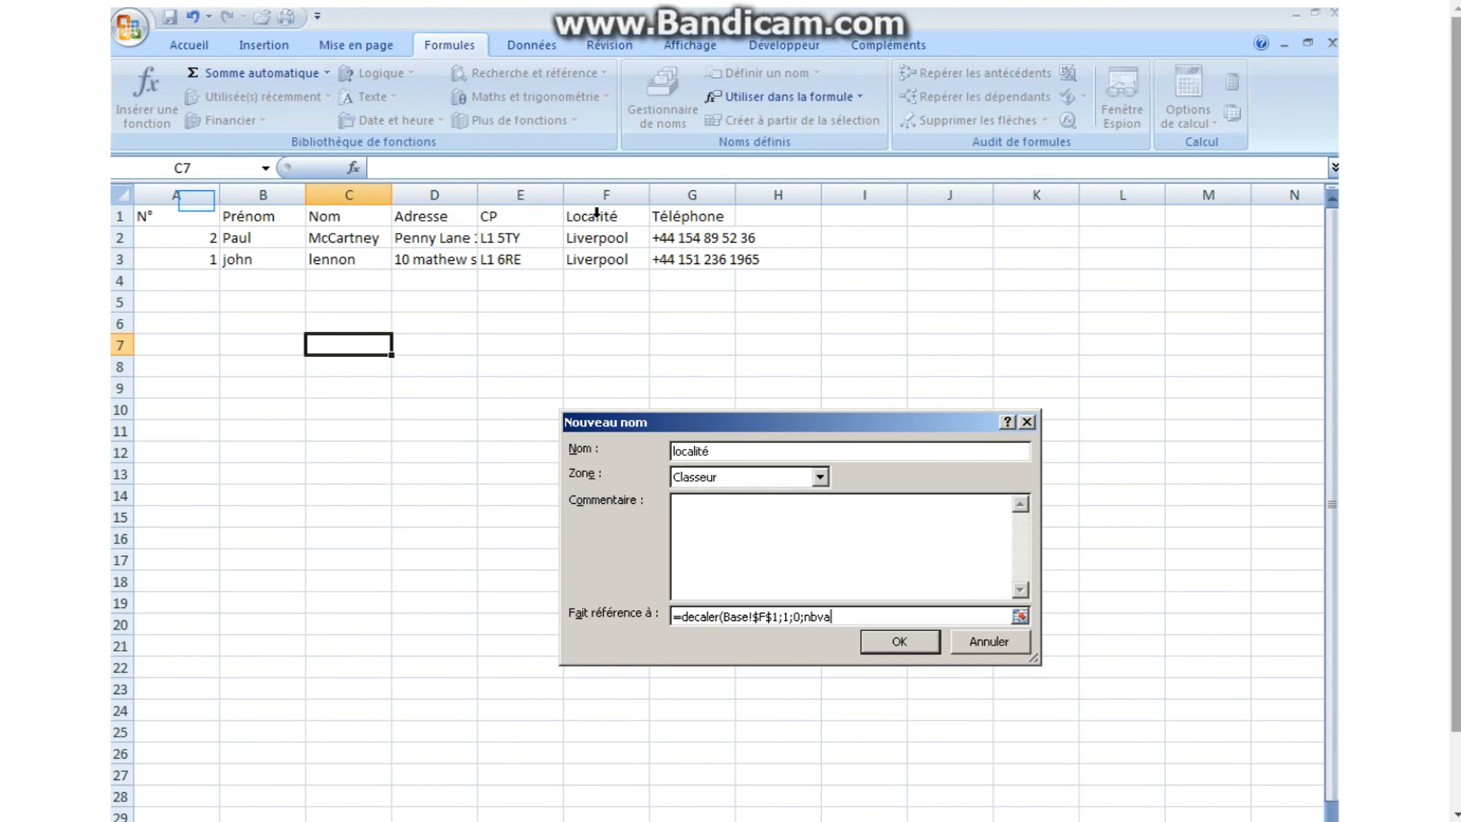
pyautogui.write('l(')
pyautogui.click(196, 195)
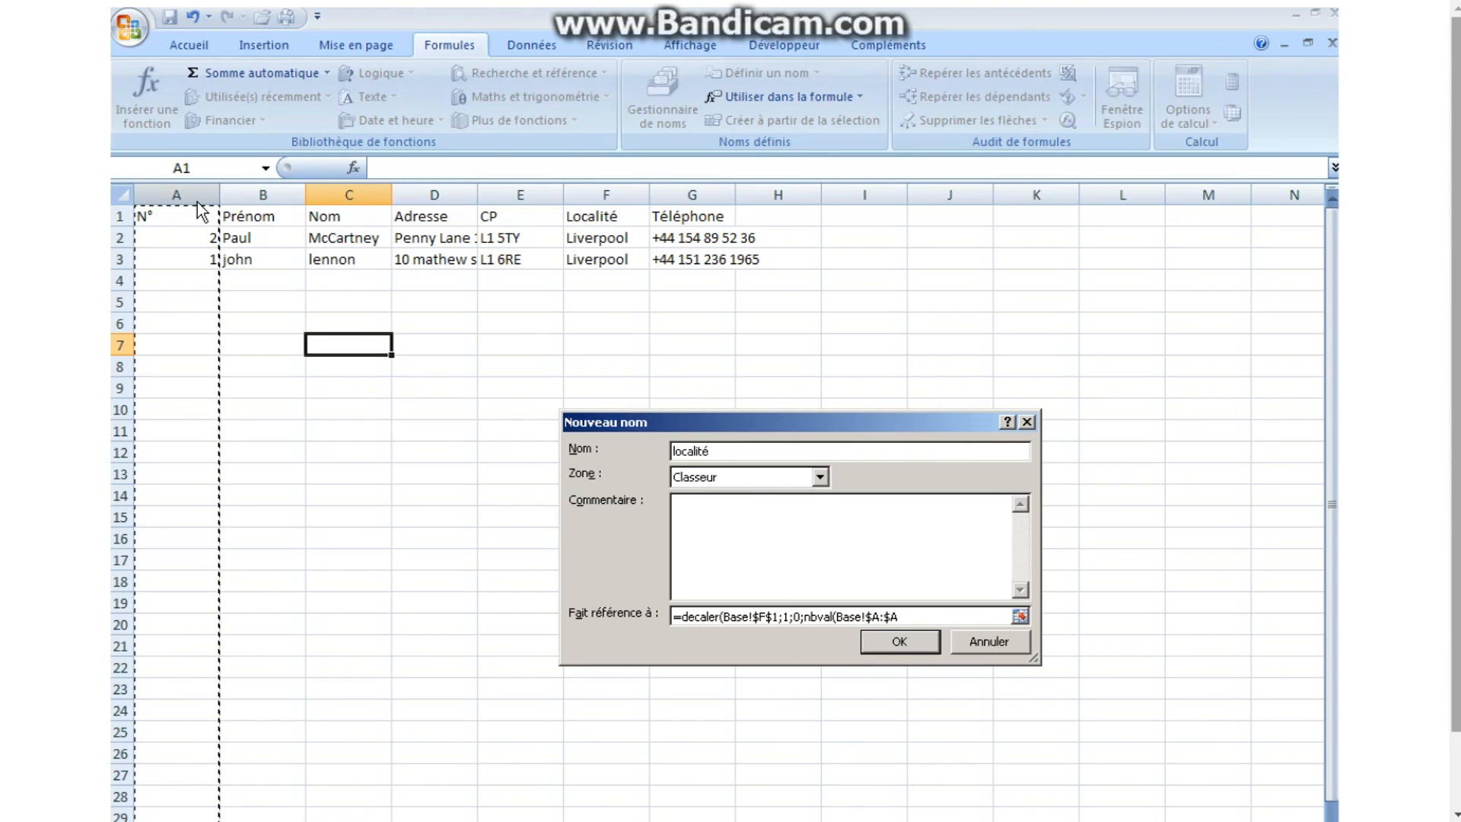
pyautogui.write(')-1;1)')
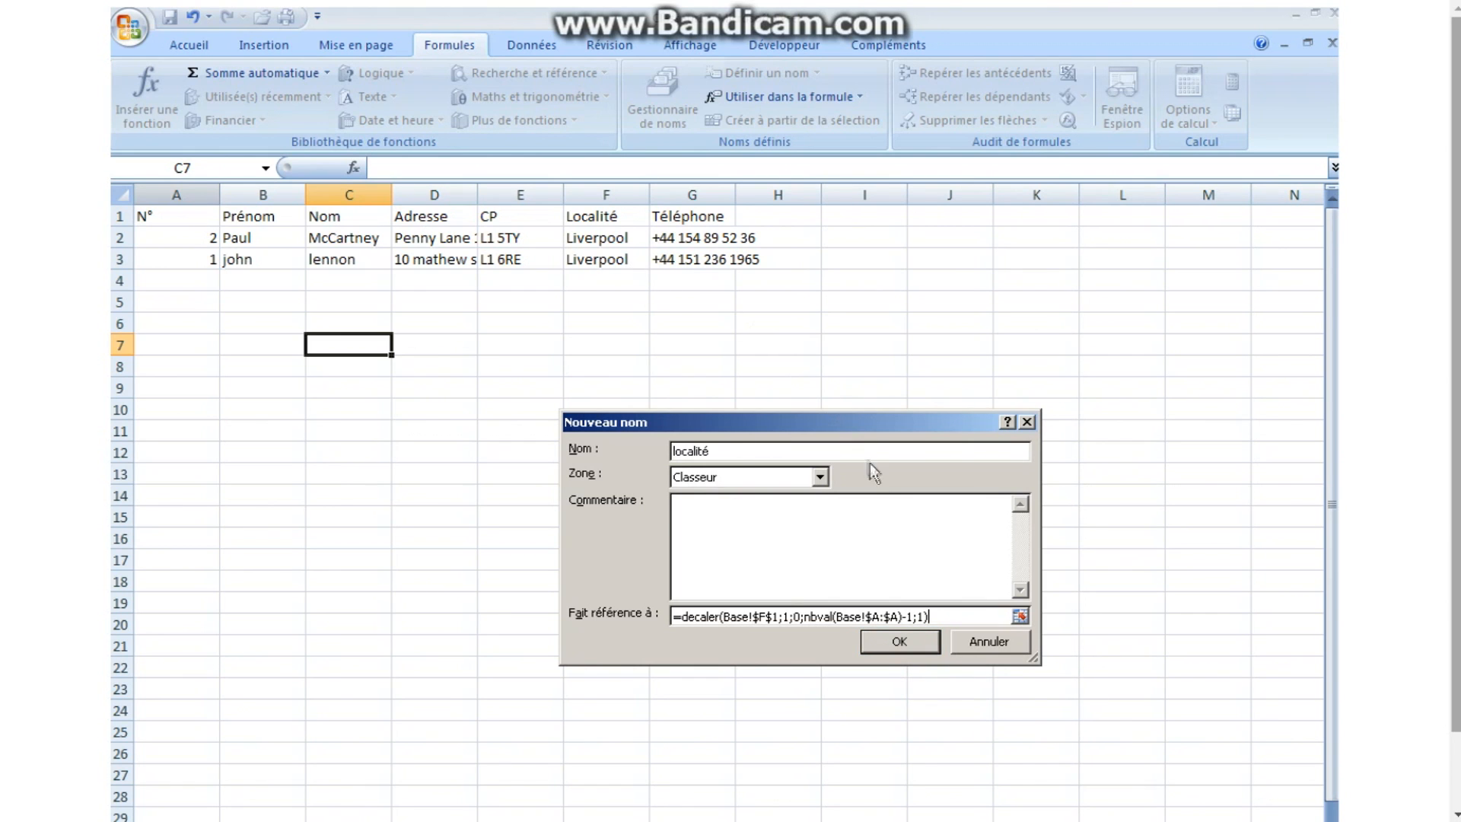
pyautogui.click(904, 641)
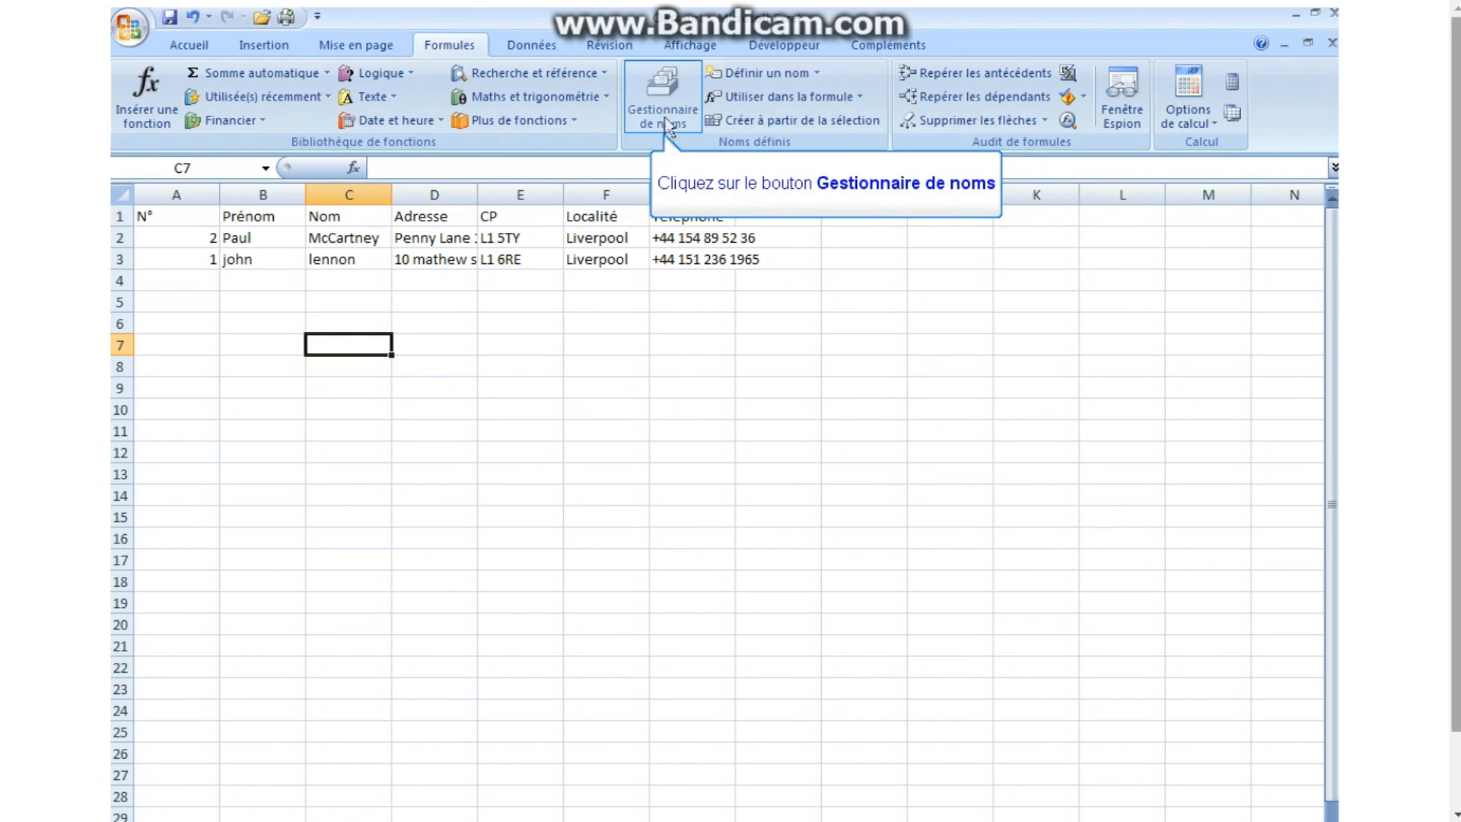
pyautogui.click(664, 91)
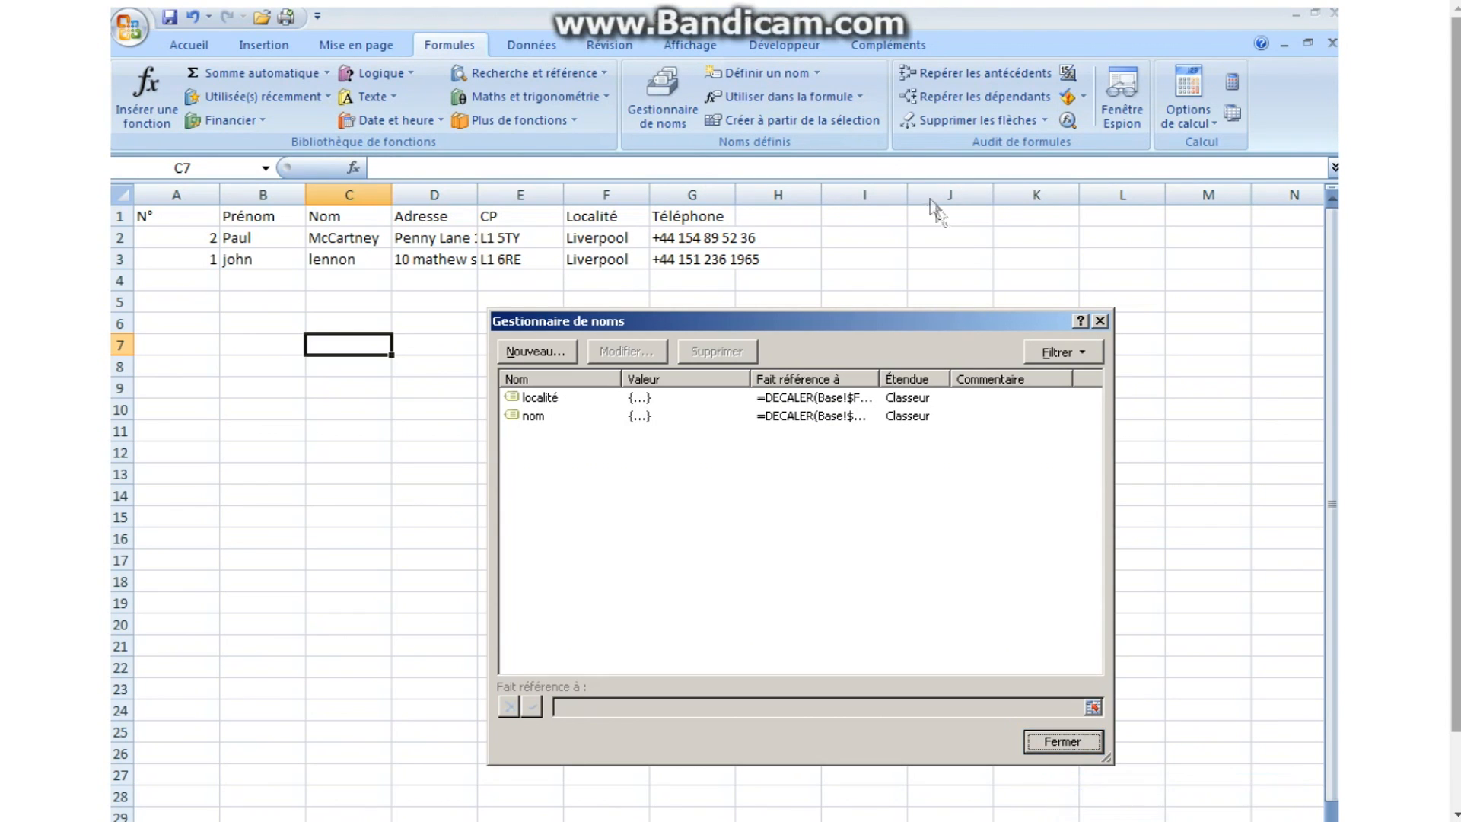
pyautogui.click(1067, 742)
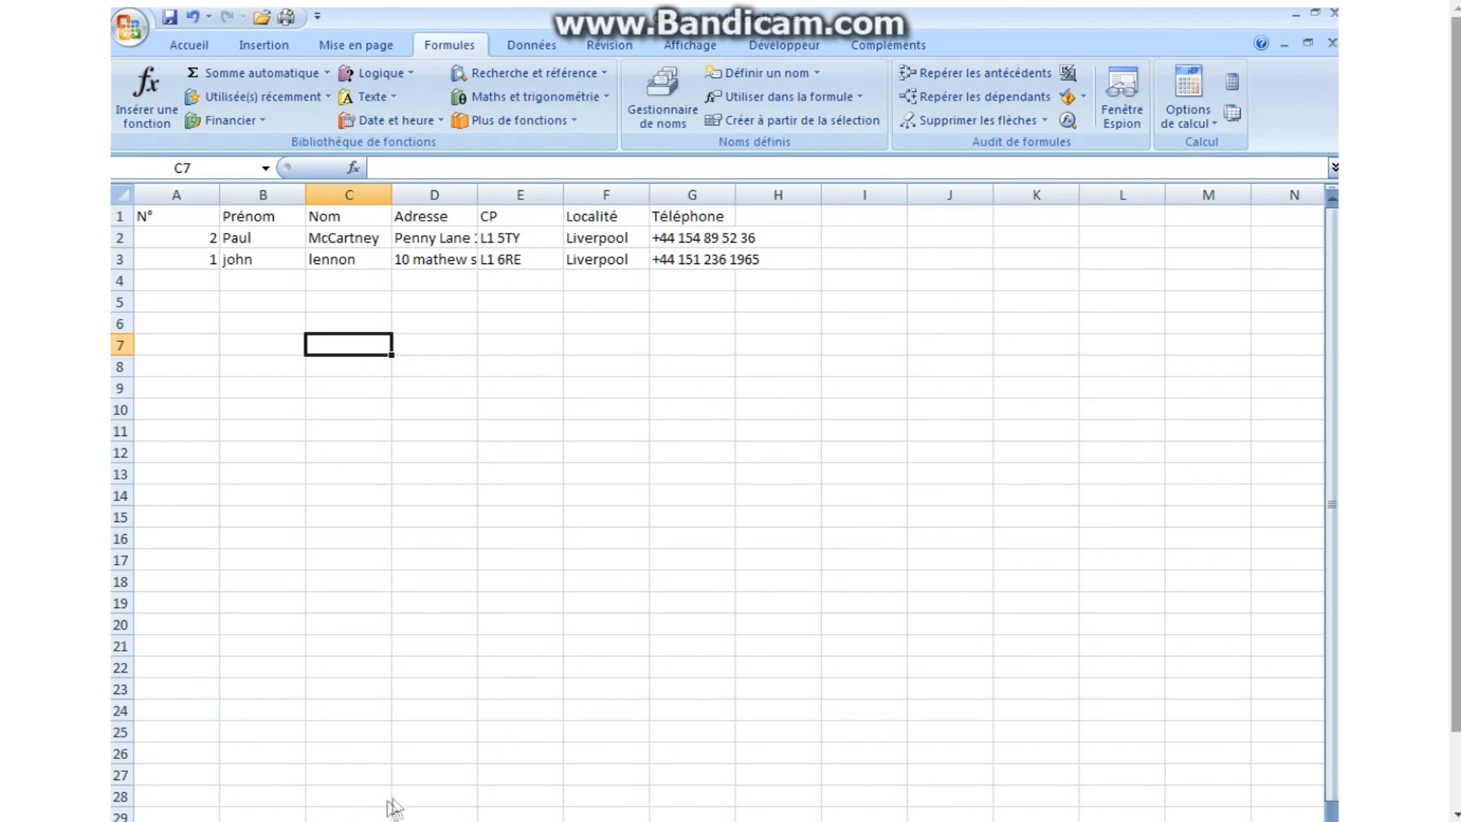
# On the contact form sheet, set the upper combo box's input range to nom and its linked cell to $A$1.
pyautogui.click(525, 821)
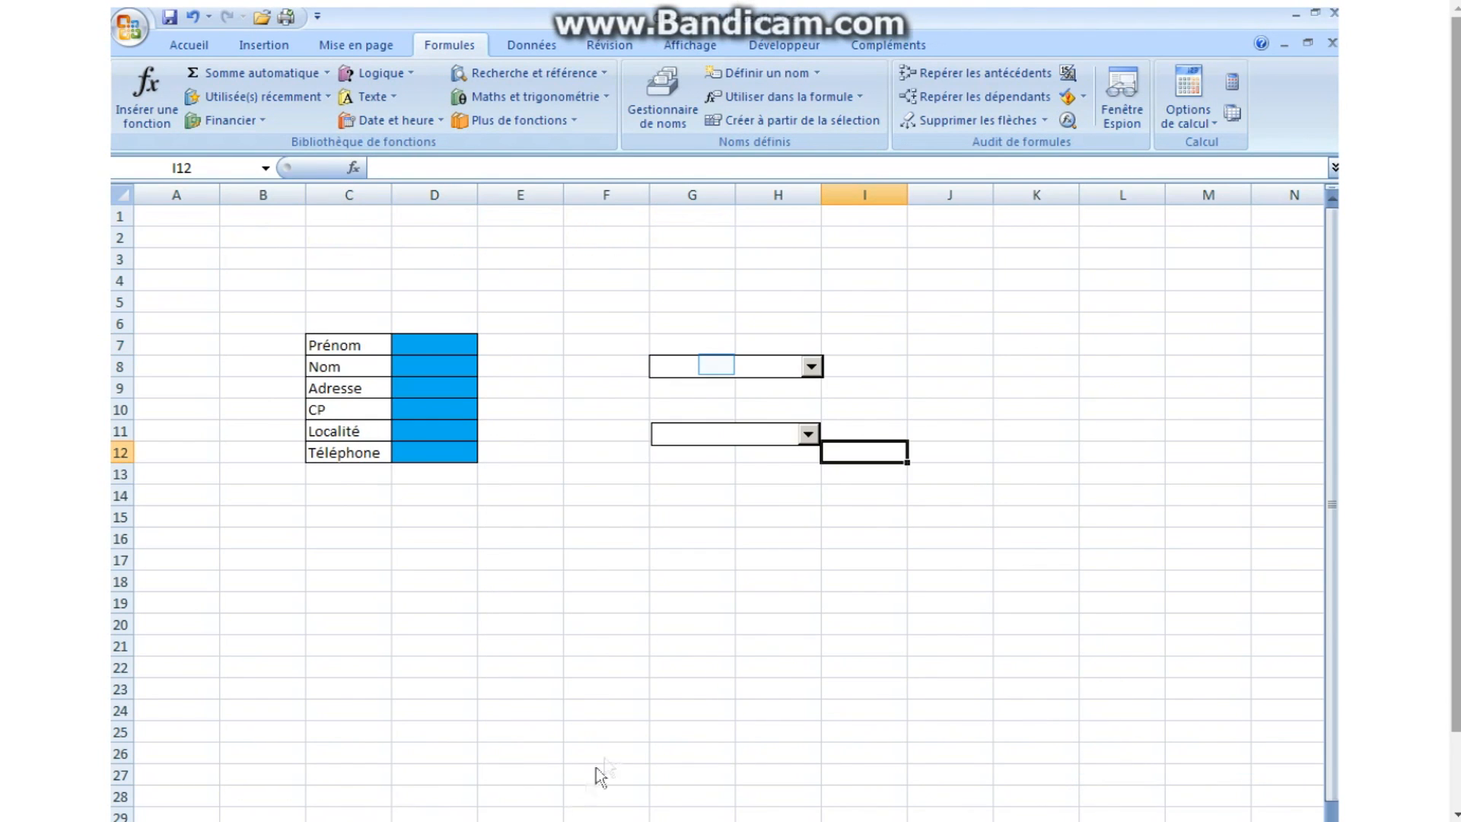
pyautogui.rightClick(717, 365)
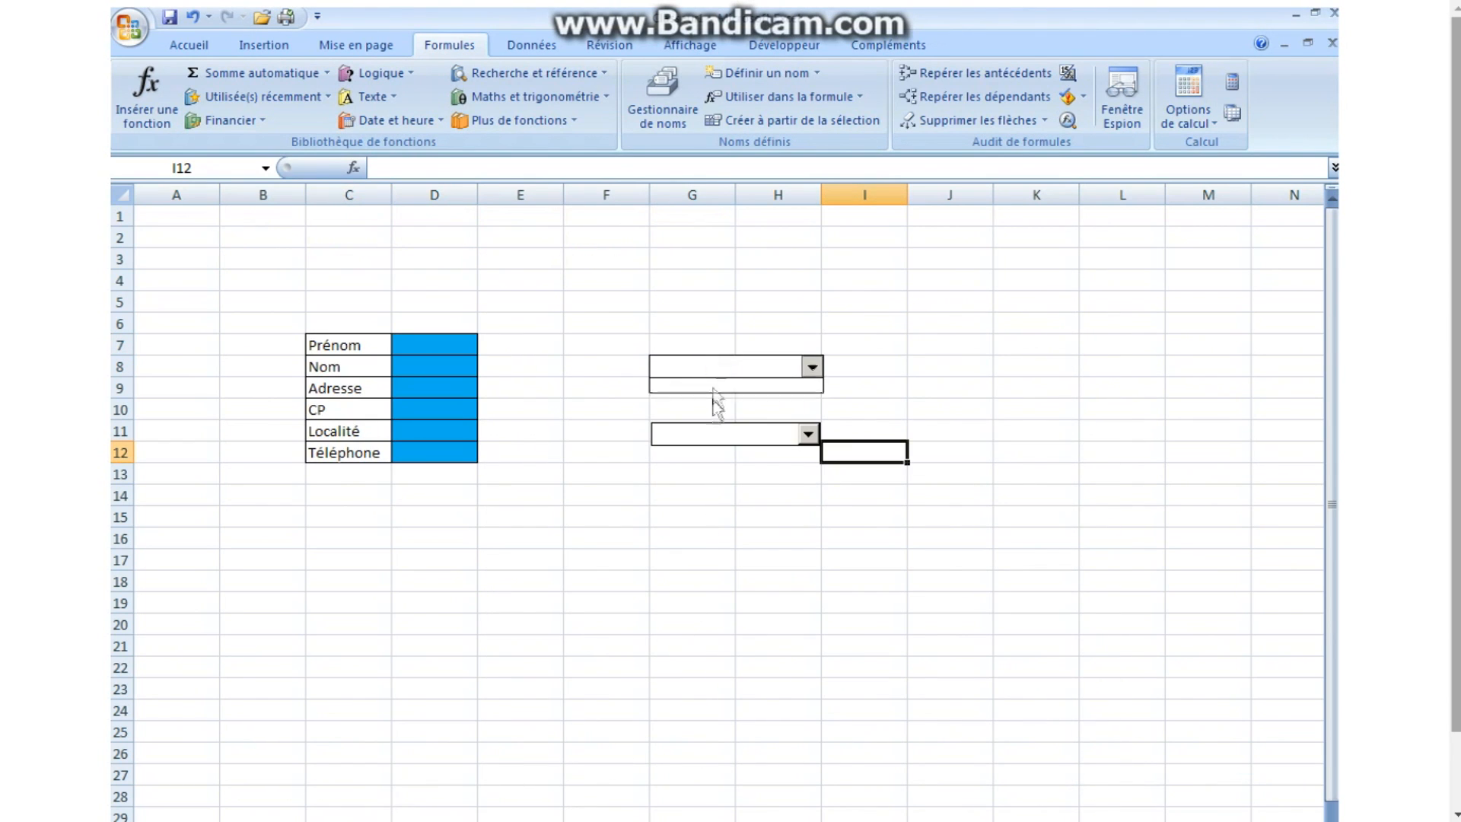
pyautogui.click(714, 435)
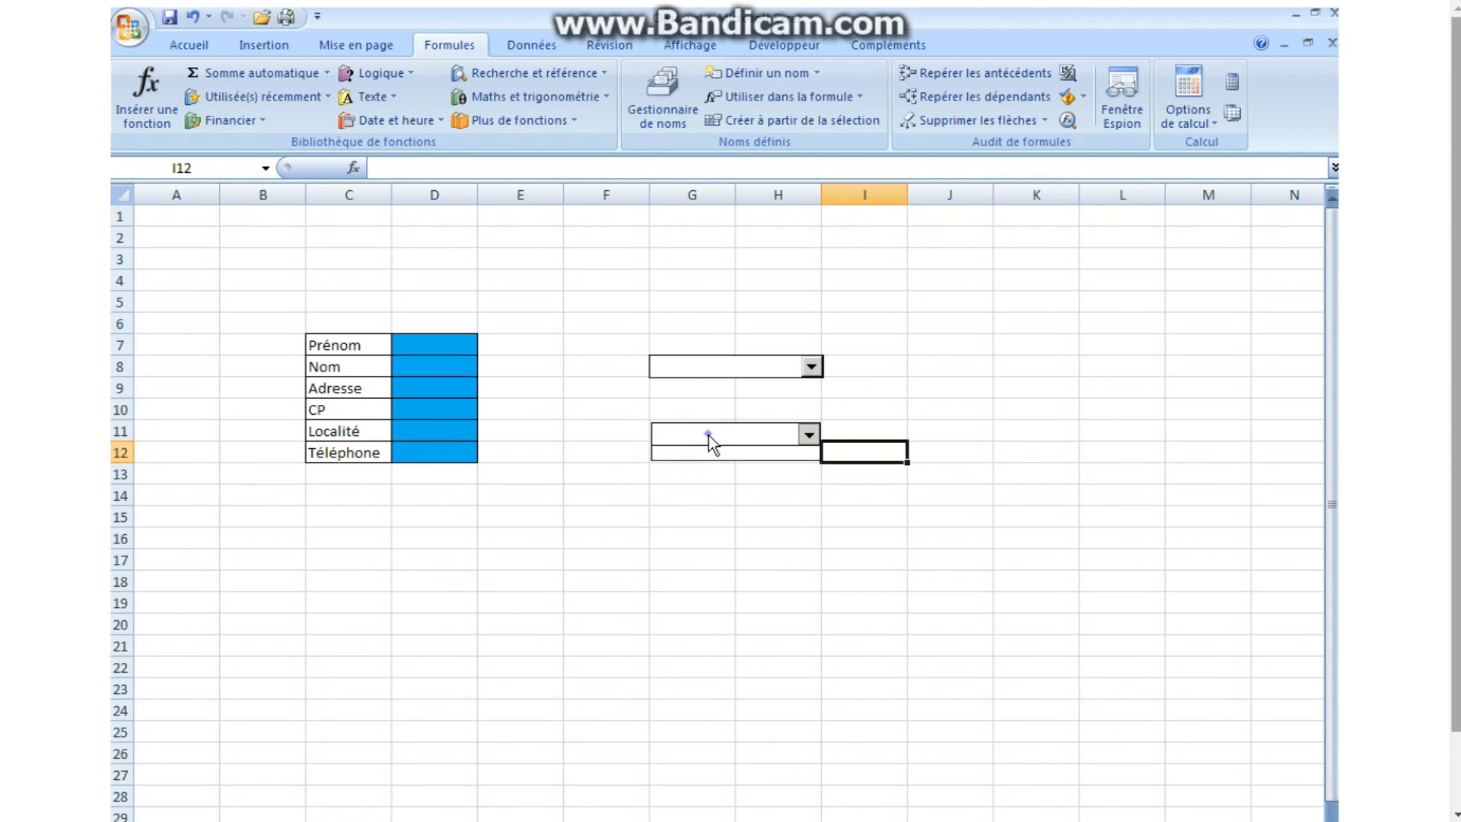
pyautogui.rightClick(726, 366)
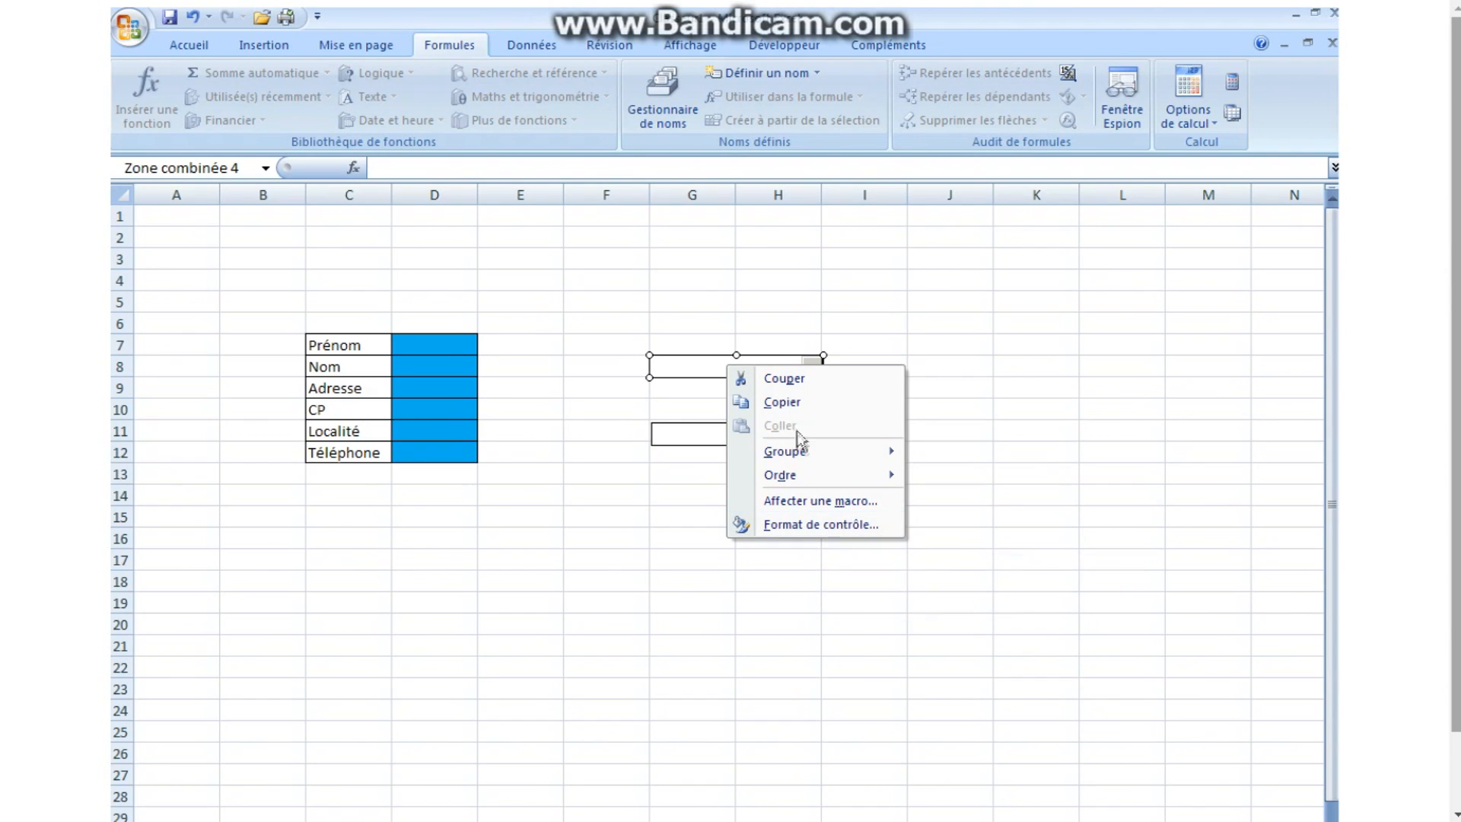
pyautogui.click(807, 525)
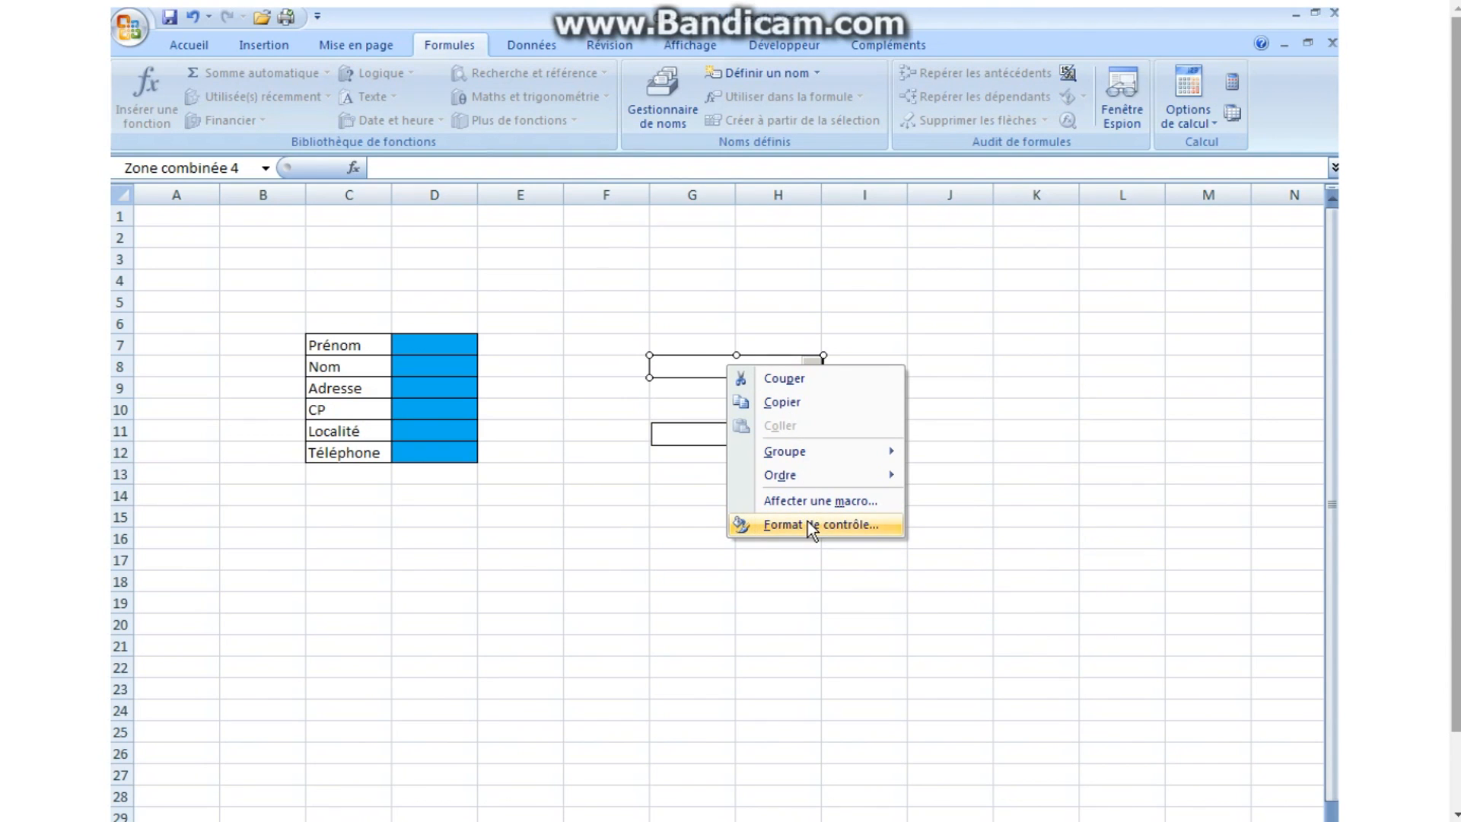
pyautogui.click(615, 214)
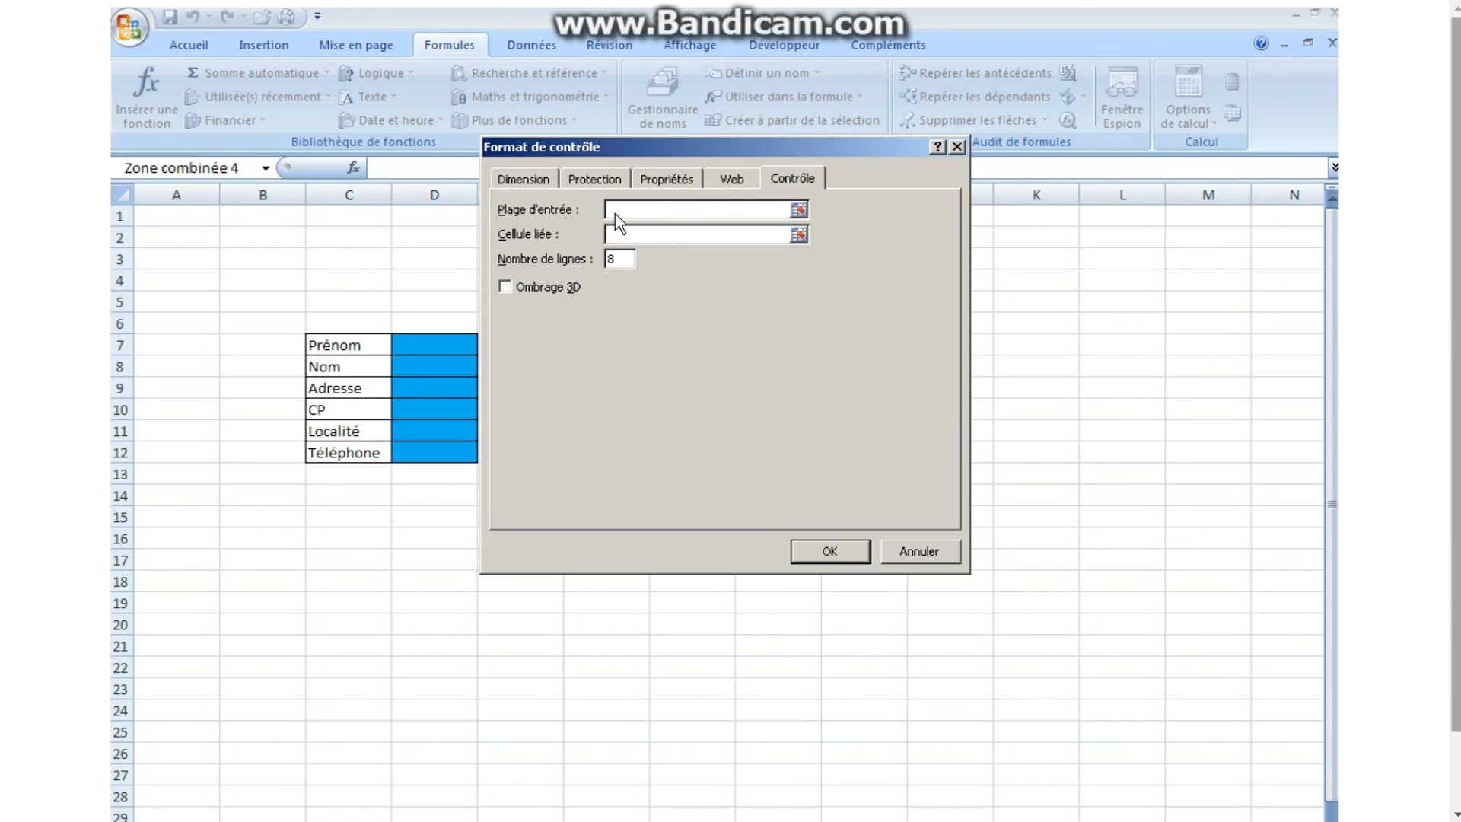
pyautogui.write('nom')
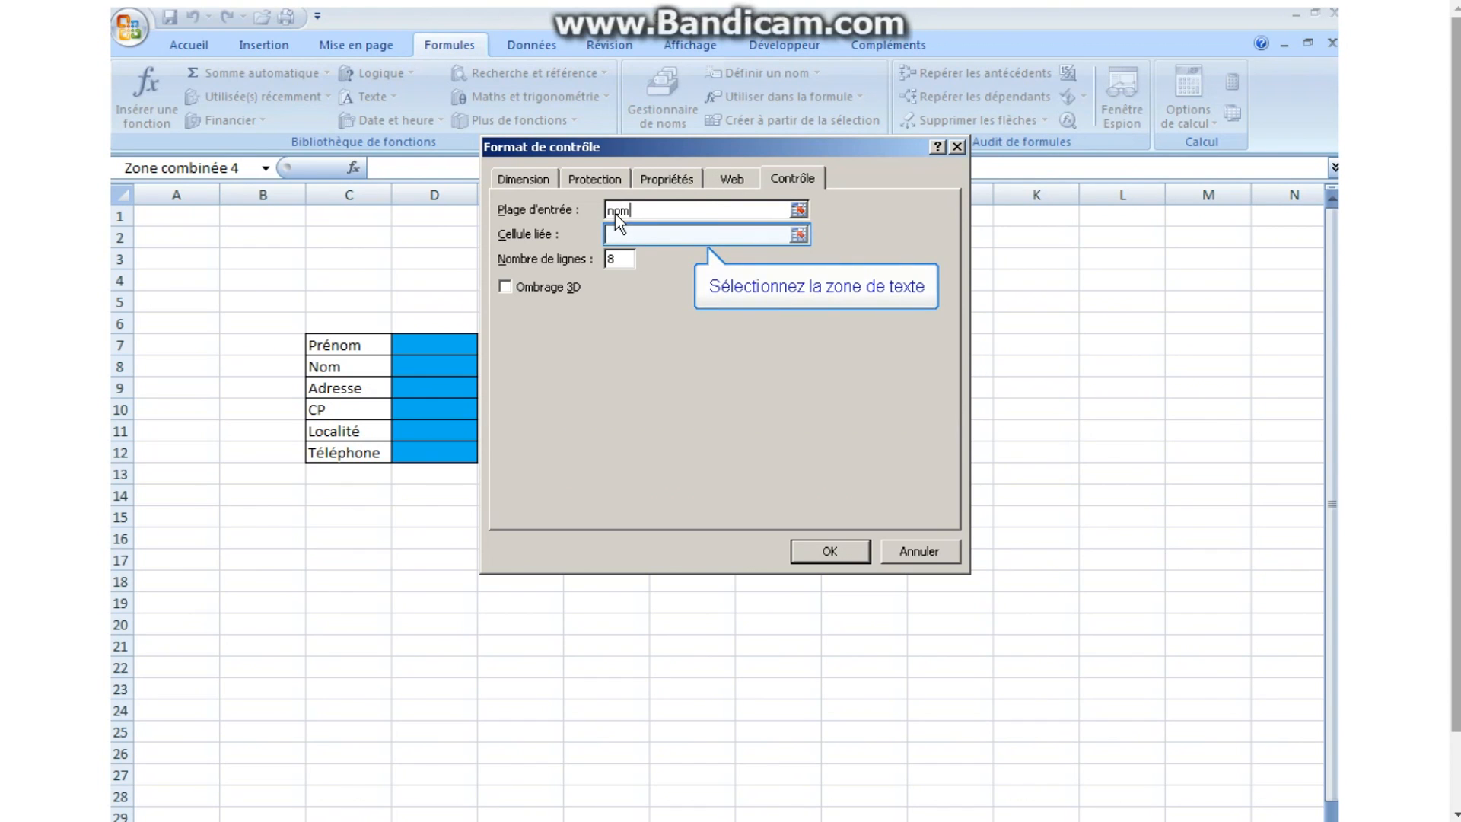
pyautogui.click(641, 236)
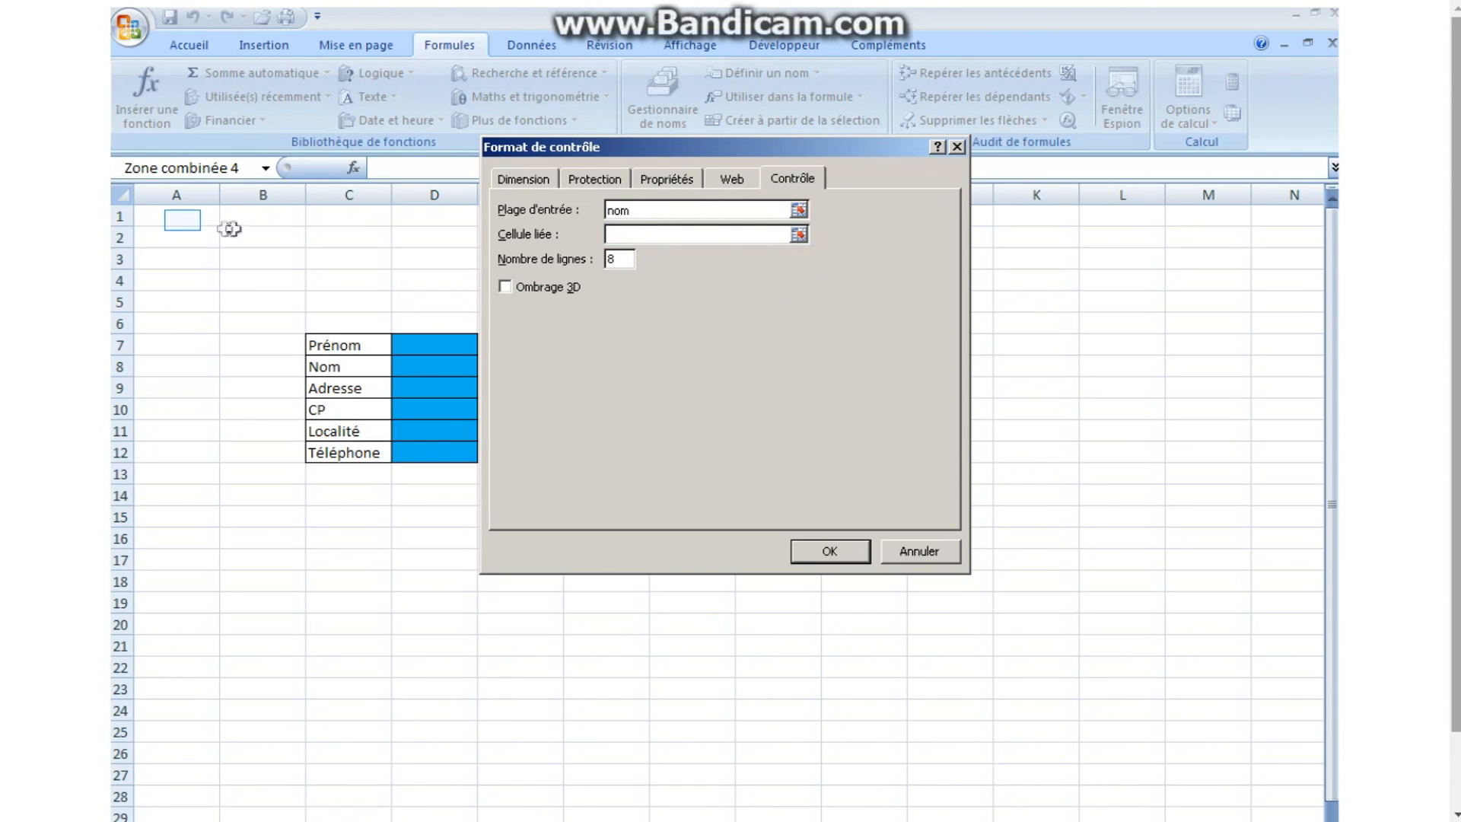
pyautogui.click(182, 217)
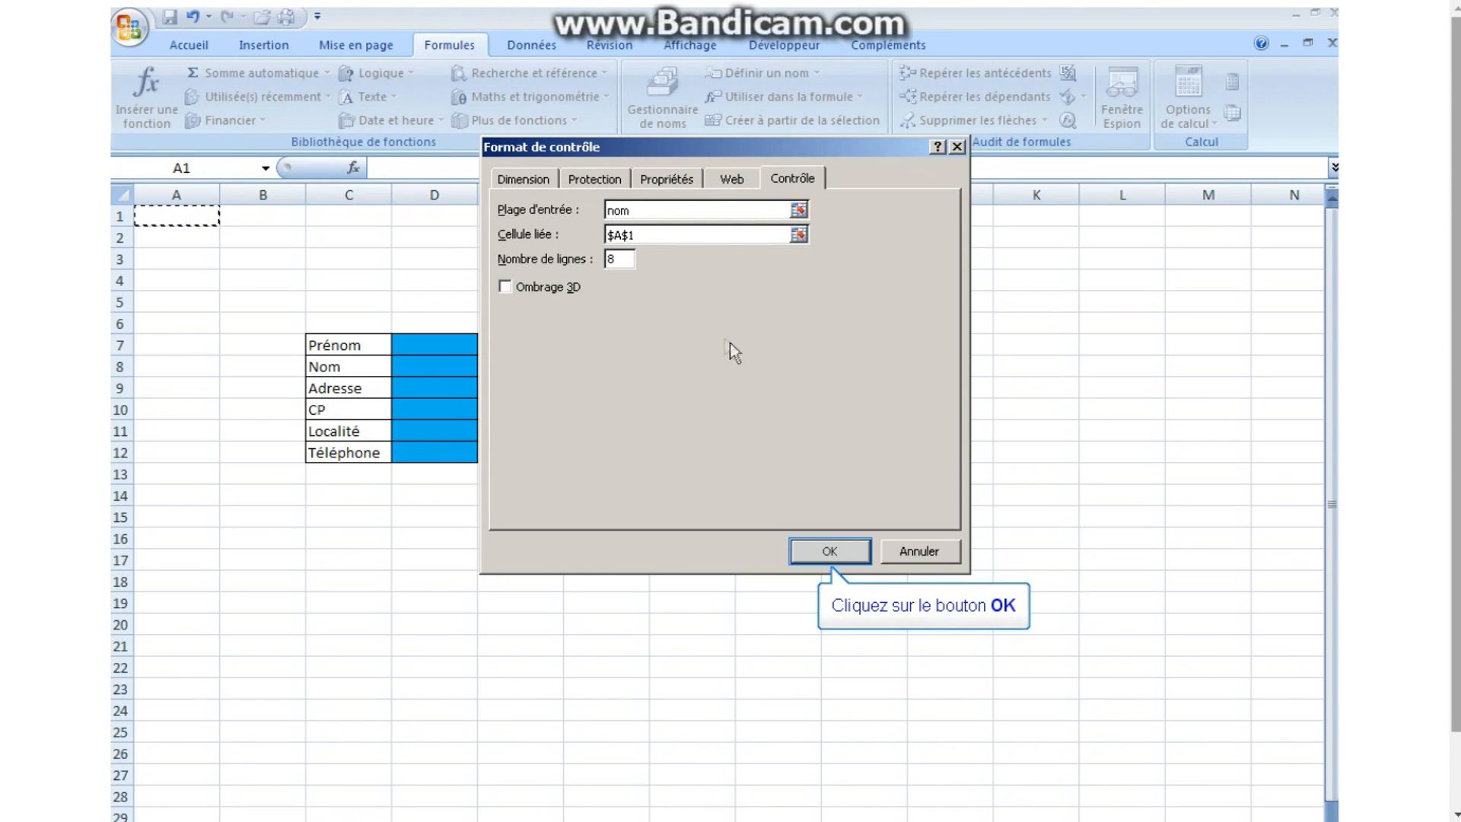
pyautogui.click(829, 551)
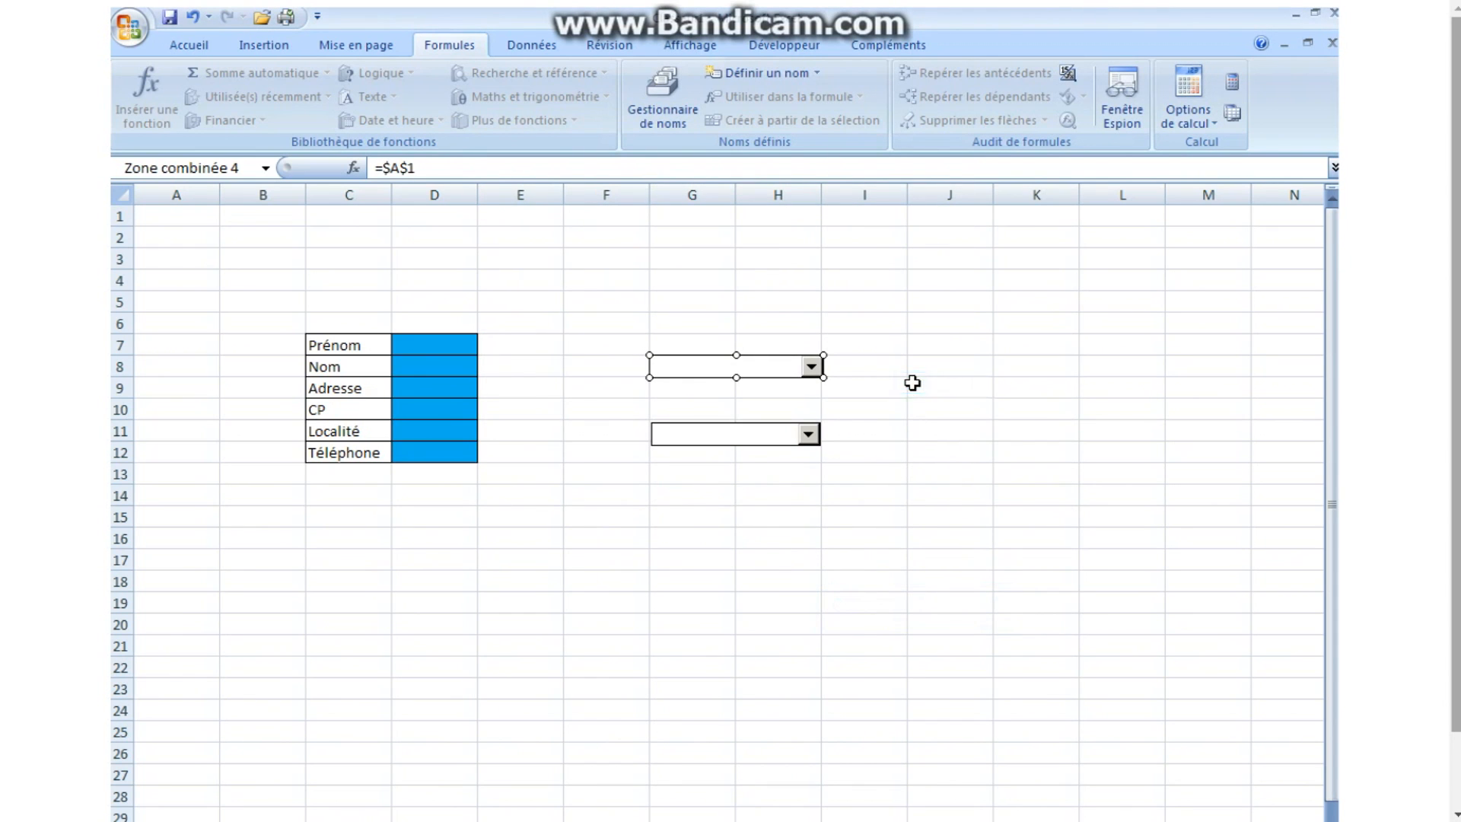
# Deselect the upper combo box and check the entries in its drop-down list.
pyautogui.click(912, 387)
pyautogui.click(812, 367)
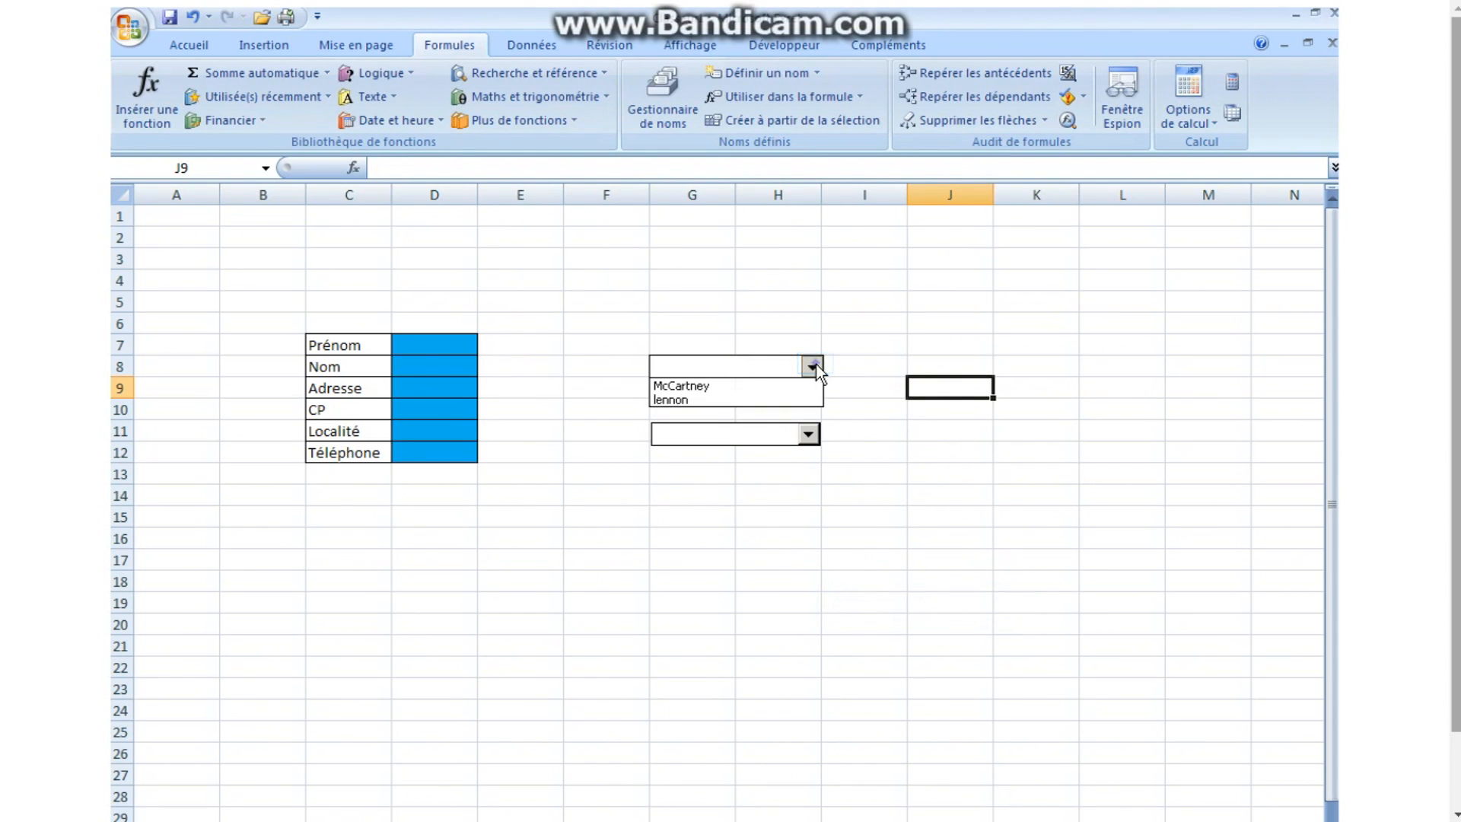
pyautogui.click(813, 366)
# Set the lower combo box's input range to localité and its linked cell to $A$1.
pyautogui.rightClick(736, 438)
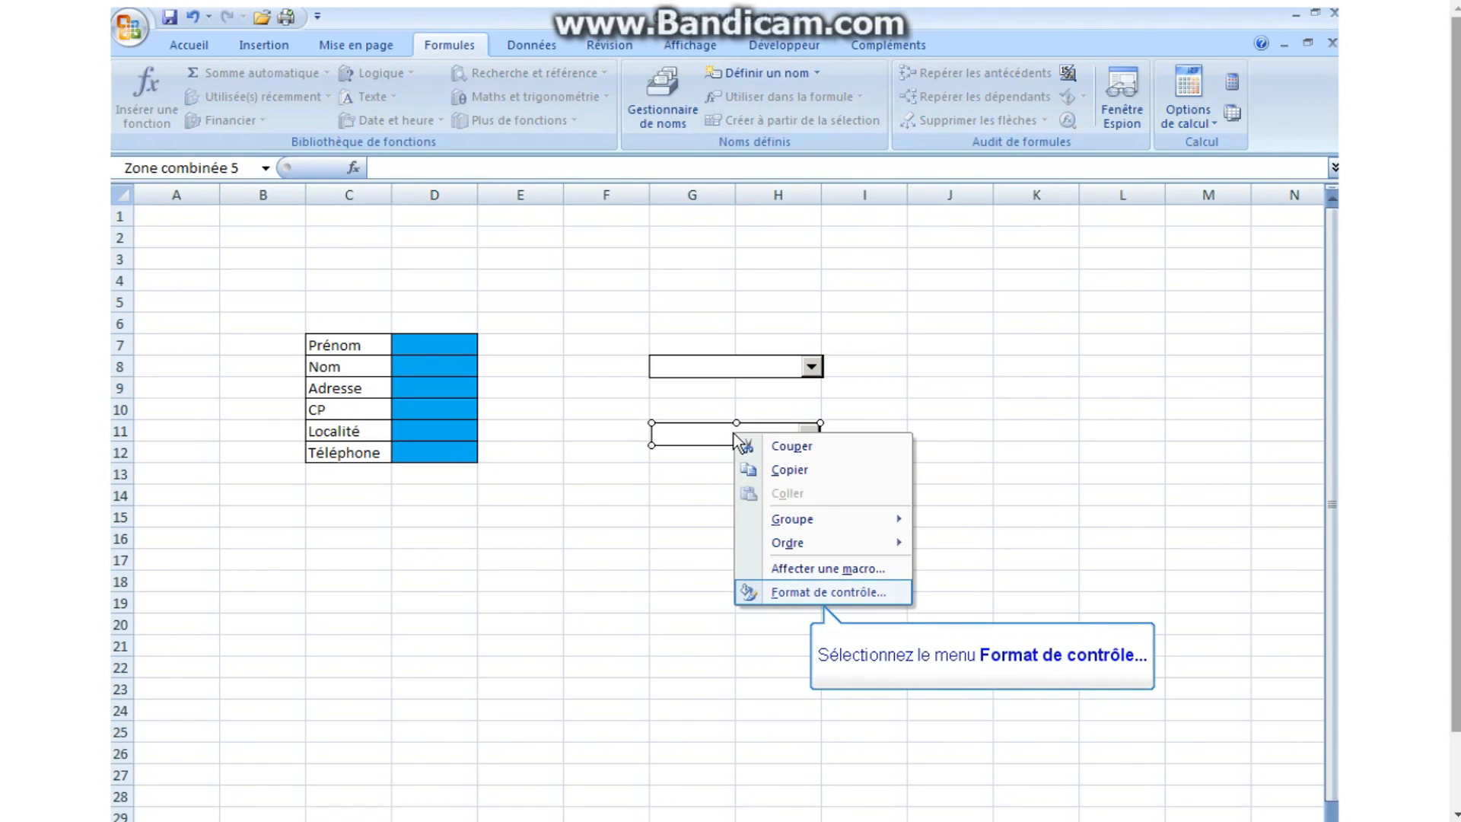
pyautogui.click(814, 592)
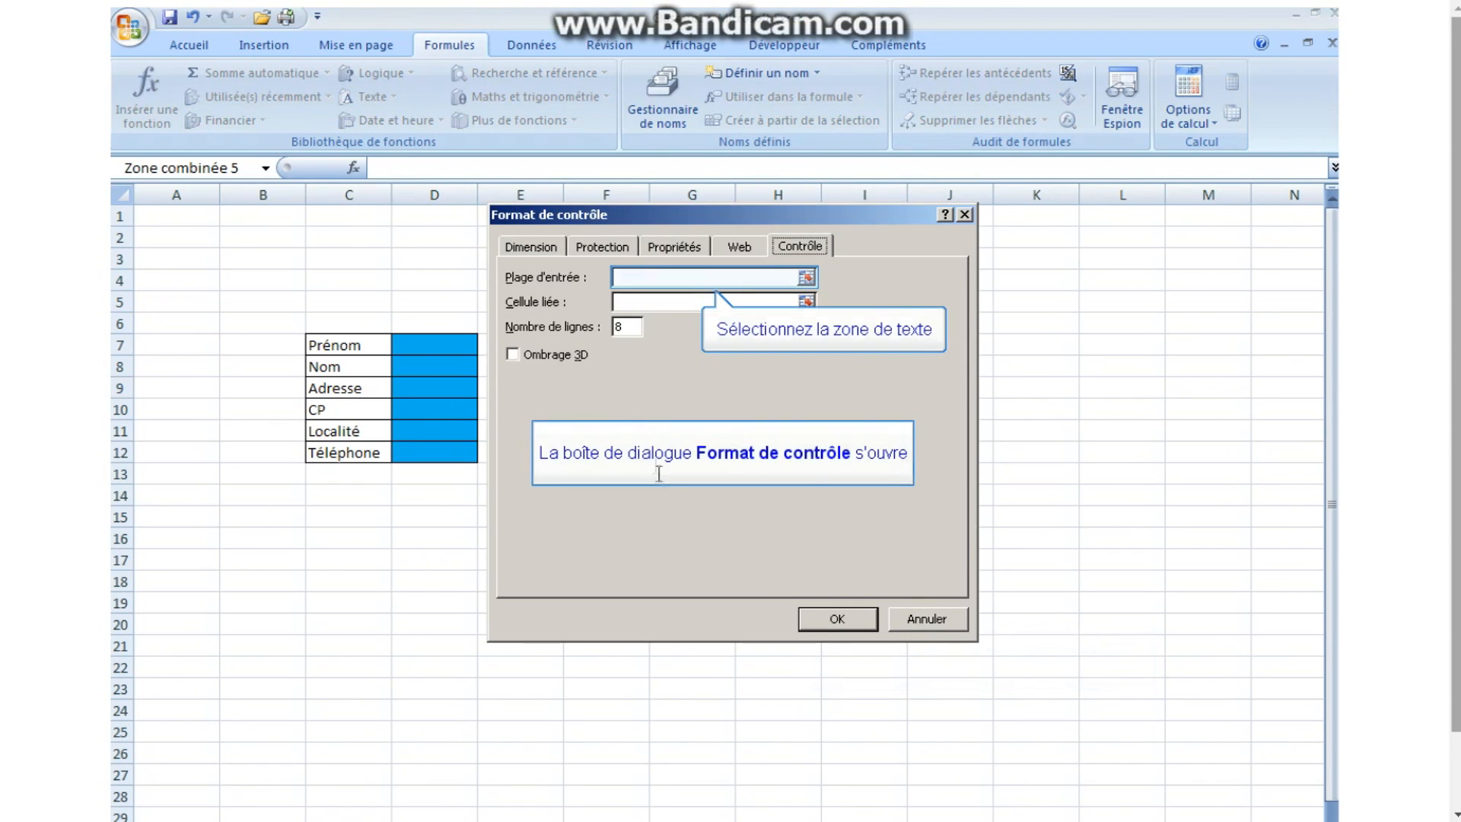
pyautogui.click(632, 278)
pyautogui.write('loc')
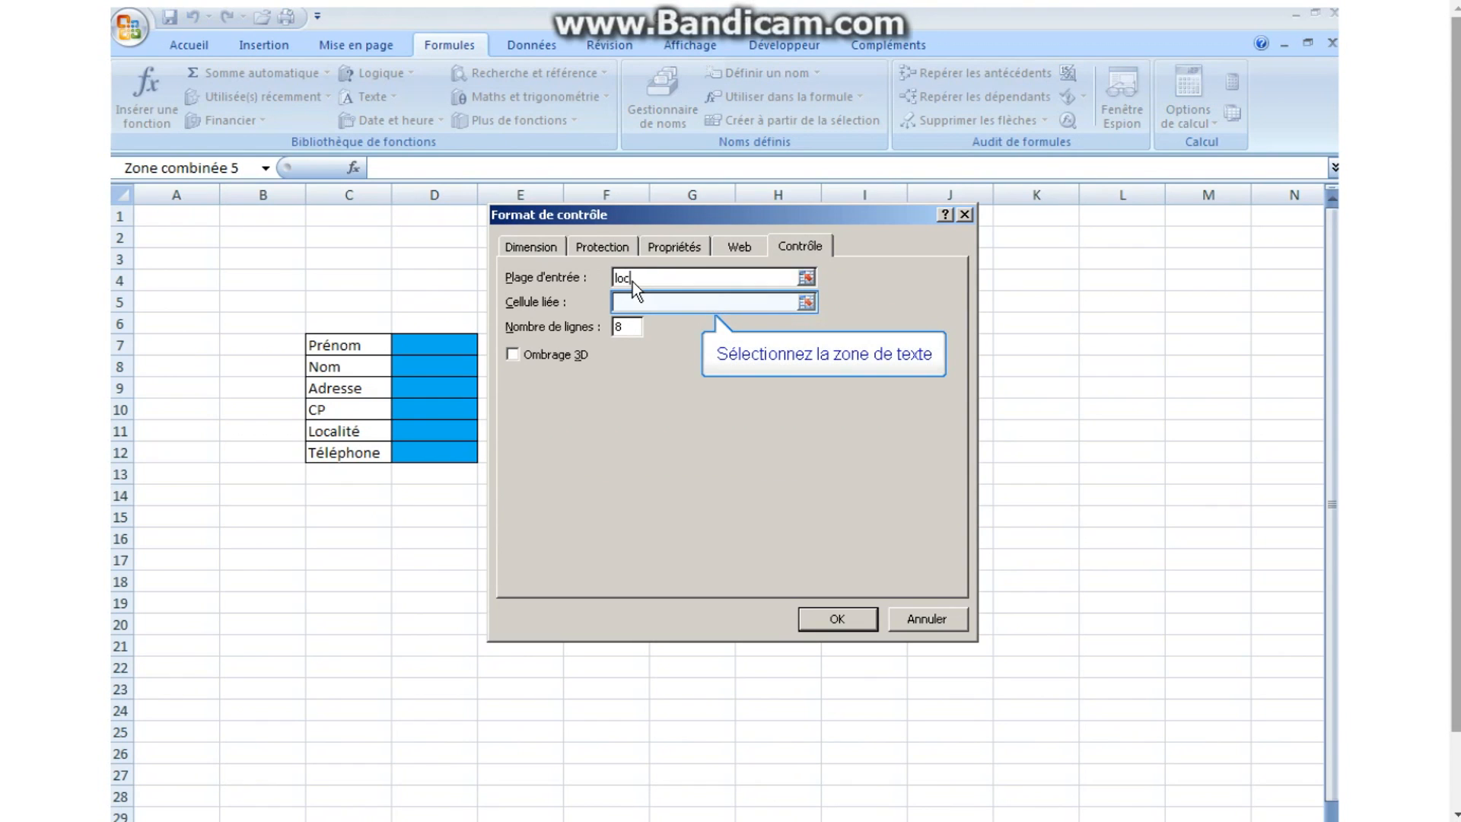
pyautogui.write('alité')
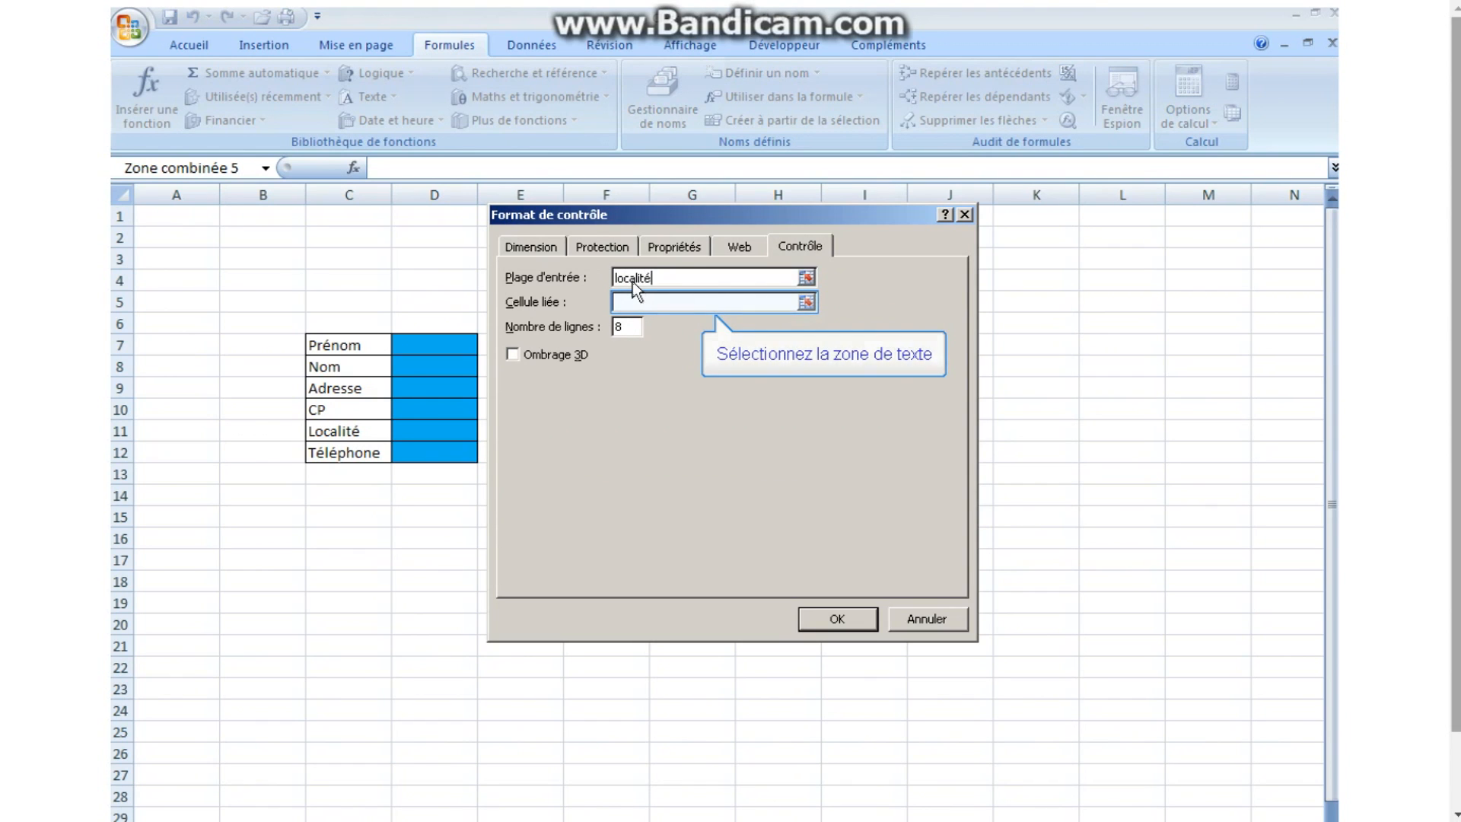
pyautogui.click(636, 303)
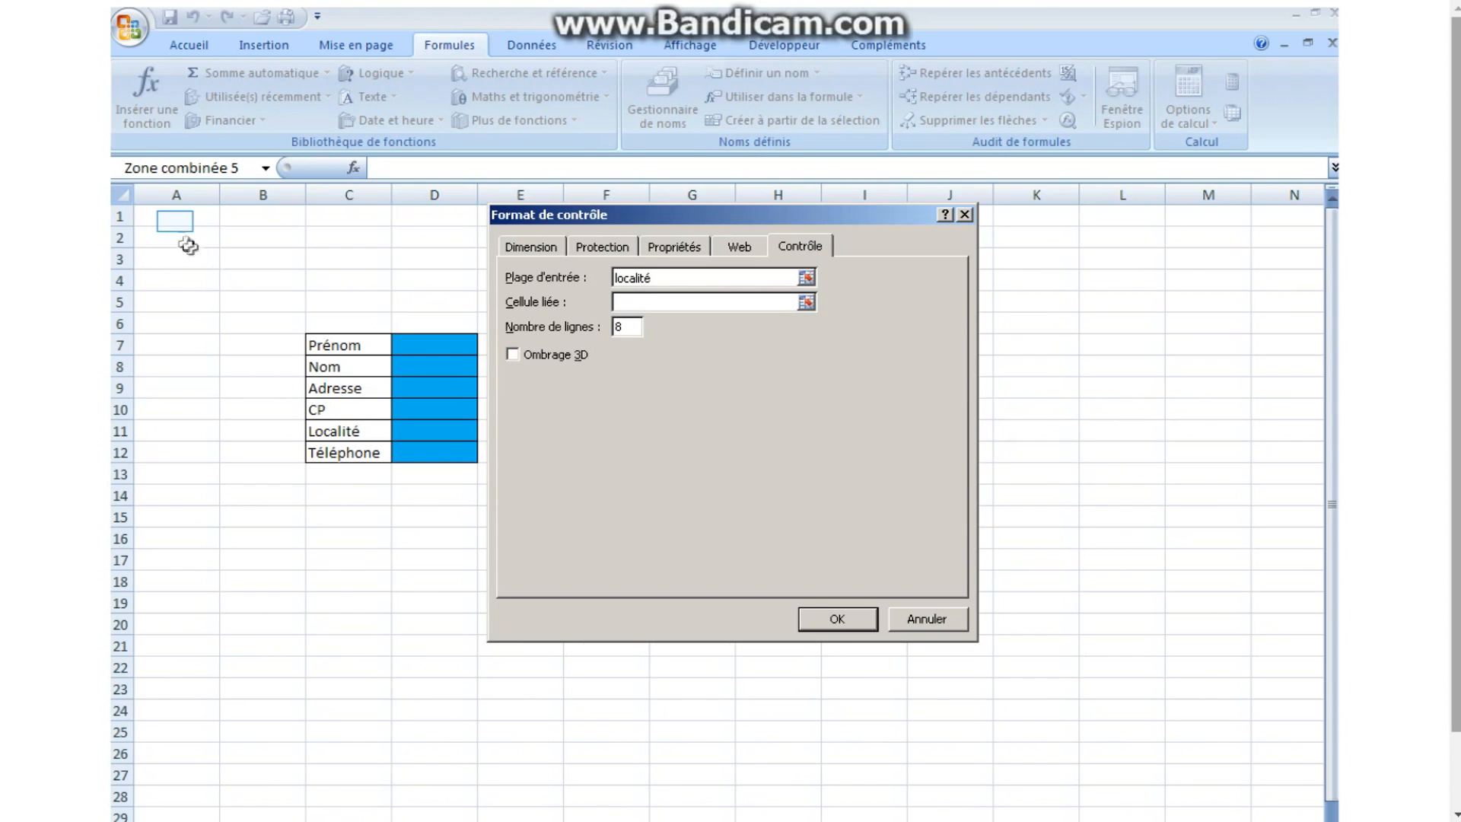
pyautogui.click(177, 216)
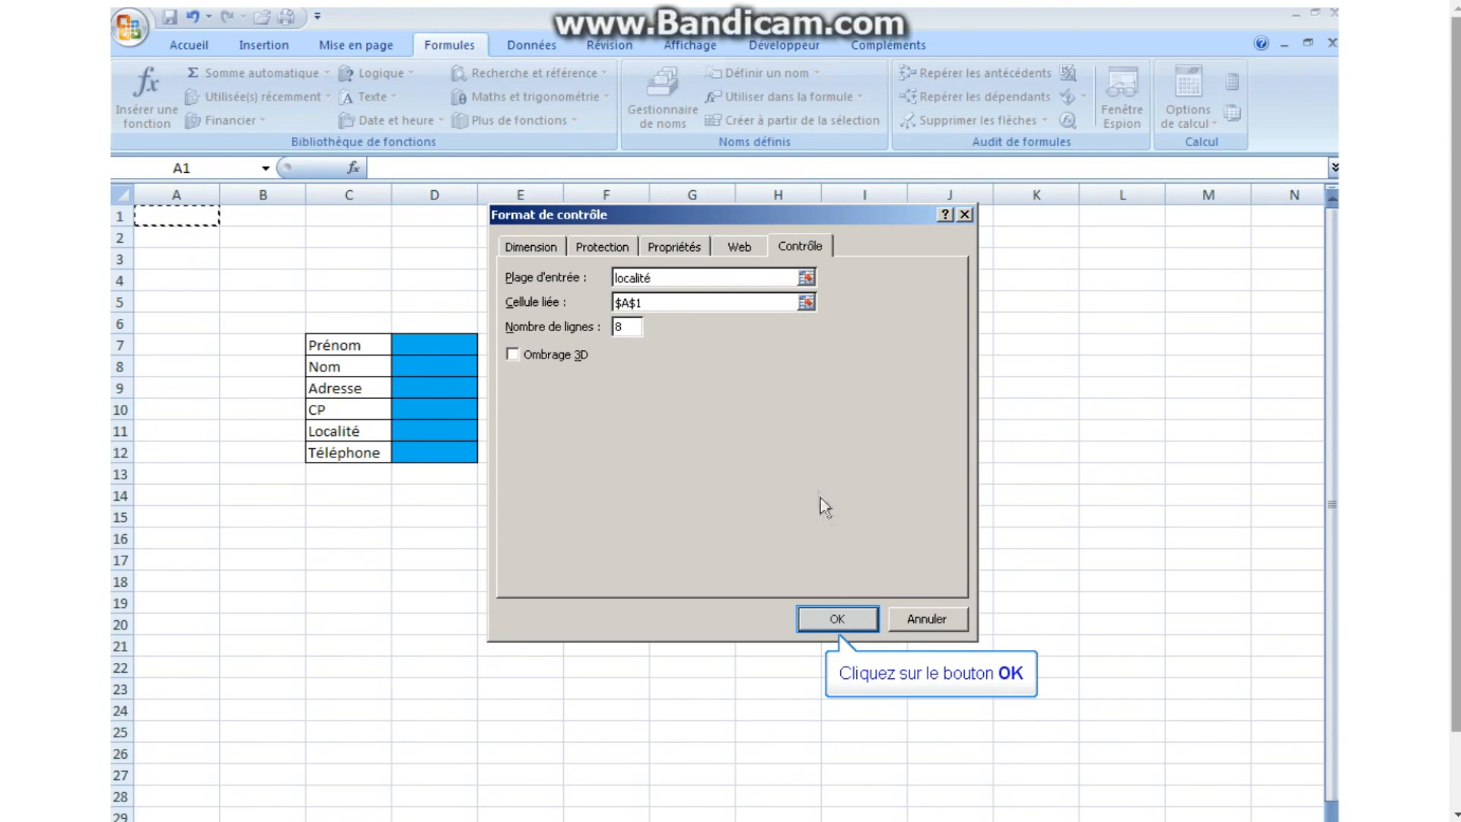
pyautogui.click(838, 616)
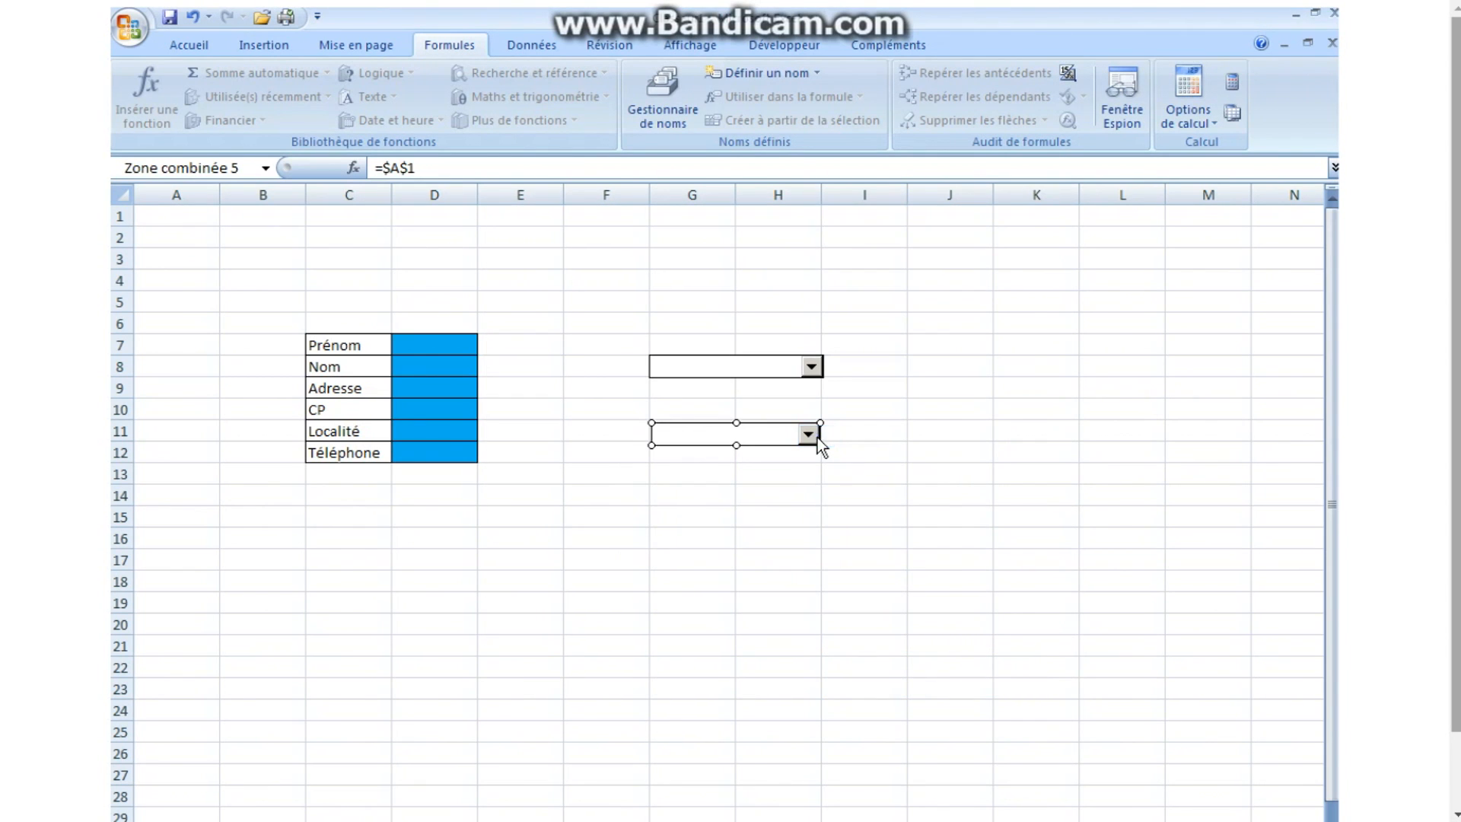
# Deselect the lower combo box and check the entries in its drop-down list.
pyautogui.click(873, 469)
pyautogui.click(810, 434)
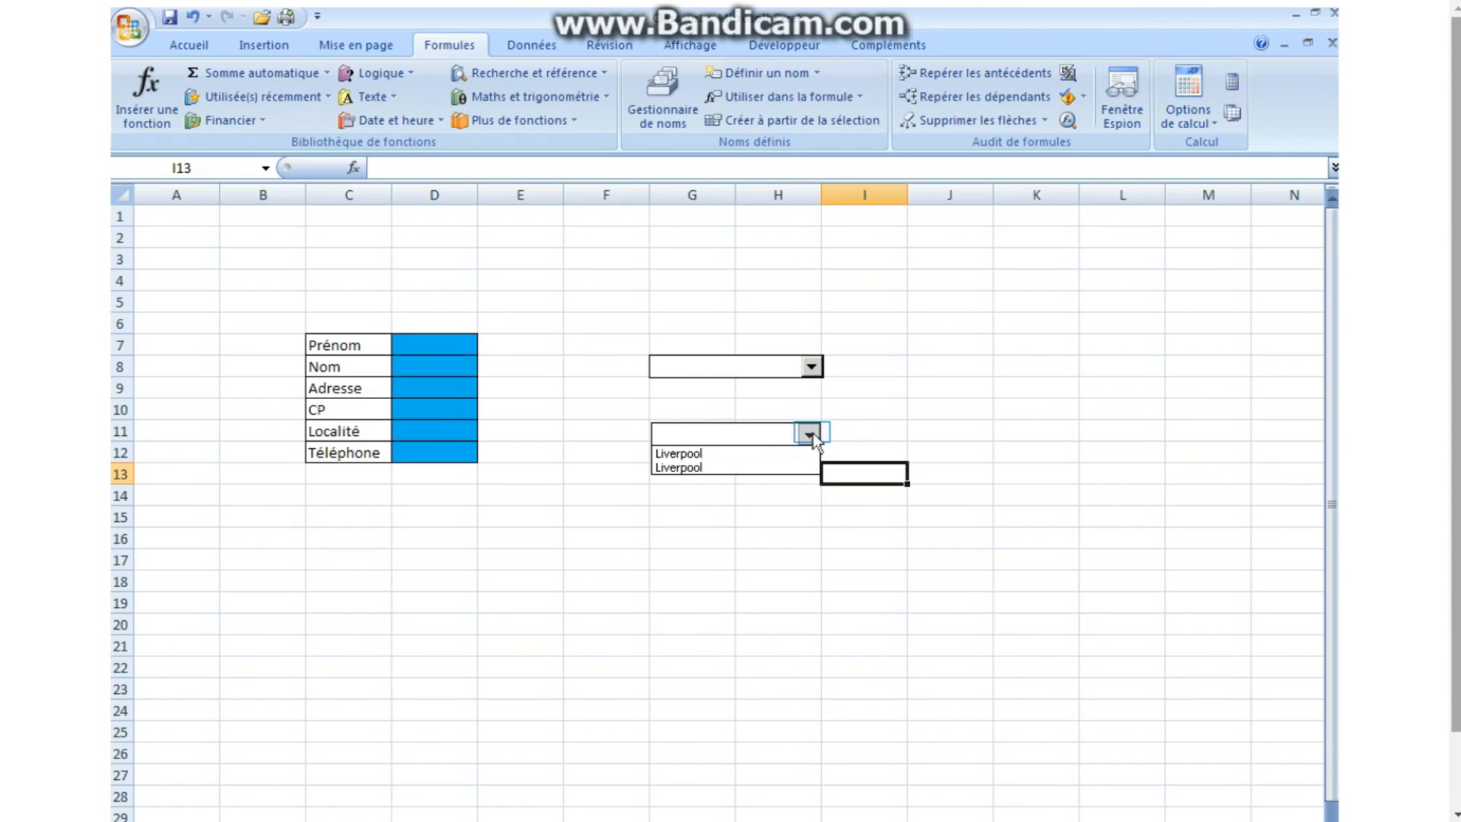
pyautogui.click(813, 433)
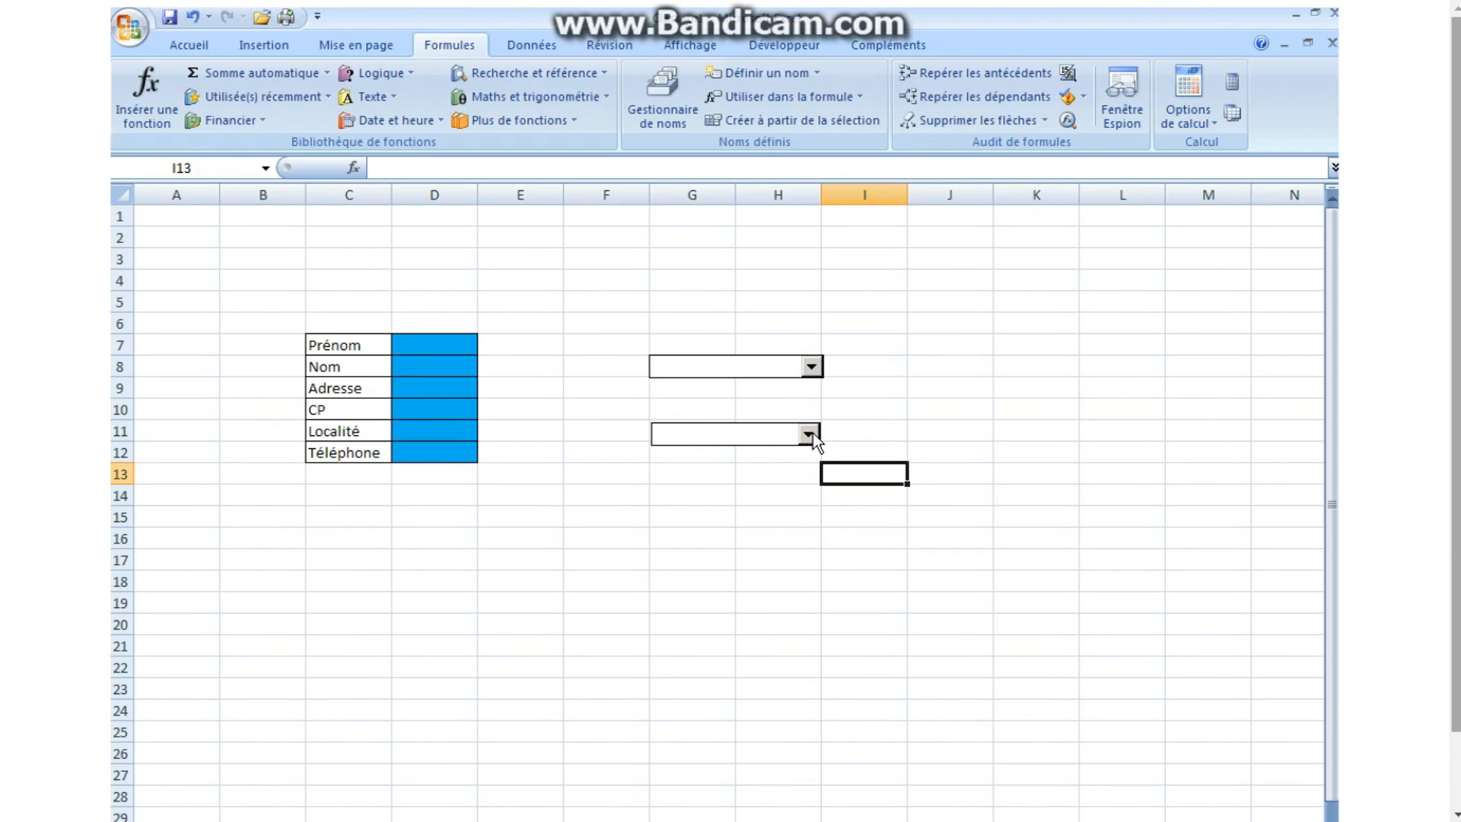